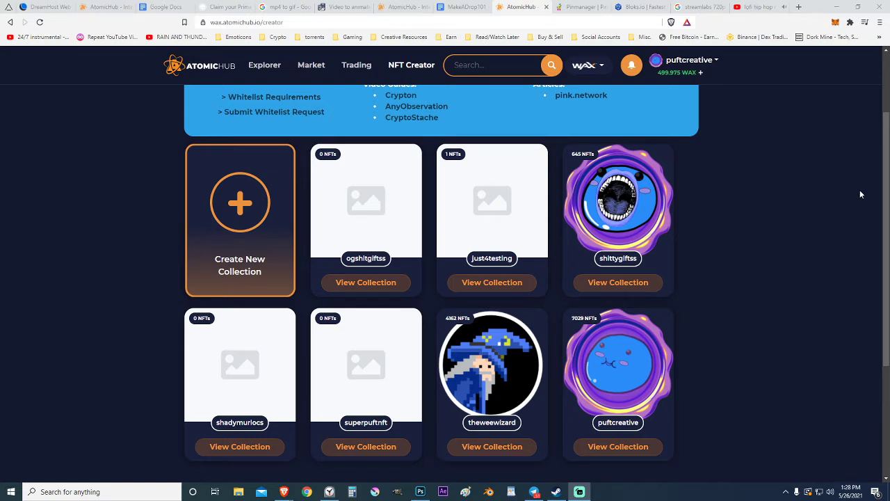
Step: Open the just4testing collection for editing and reveal its advanced details
click(807, 194)
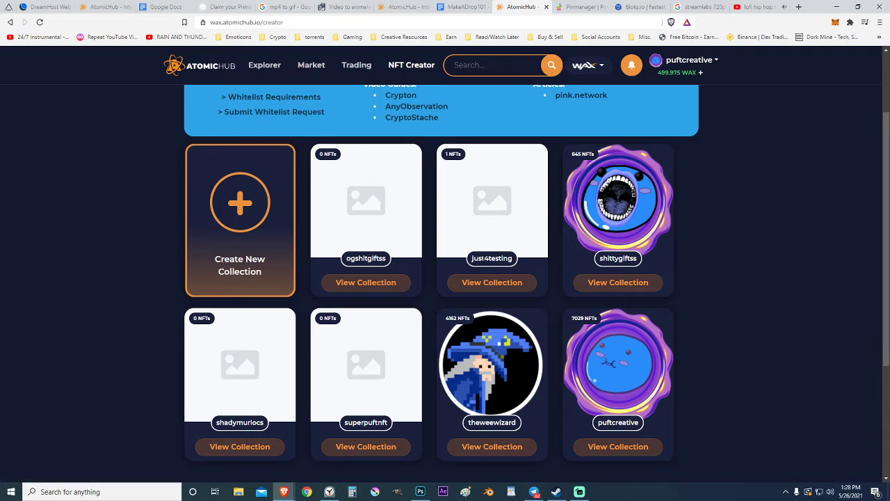
drag(472, 259, 514, 259)
click(495, 285)
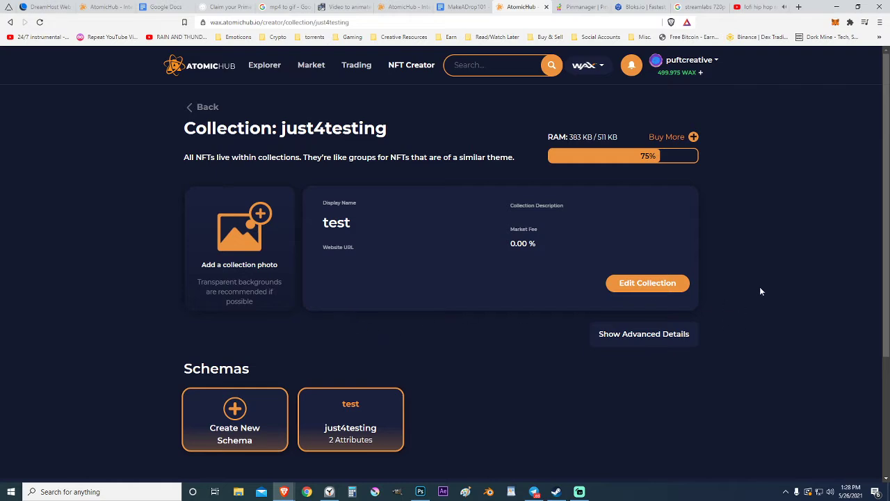
click(648, 283)
scroll(418, 327, down, 1)
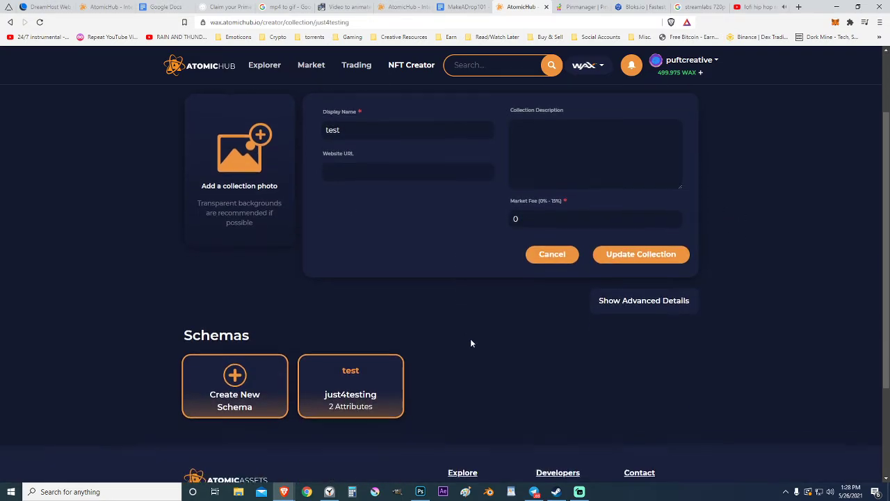
click(616, 306)
scroll(258, 295, down, 3)
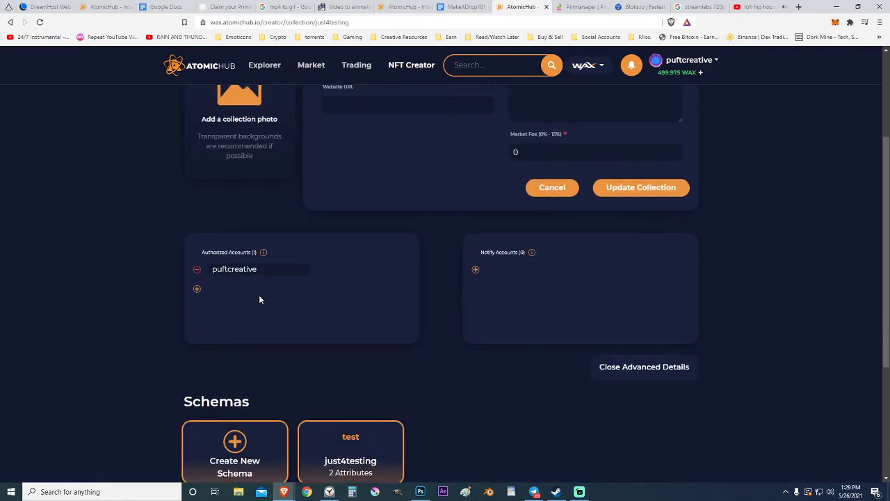
Step: Add atomicdropsx as a second authorized account and update the collection on-chain
click(196, 263)
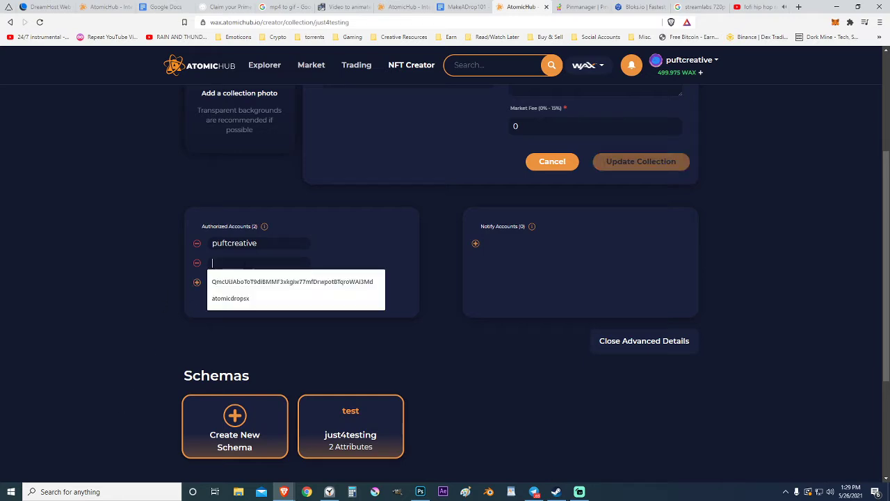
text(a)
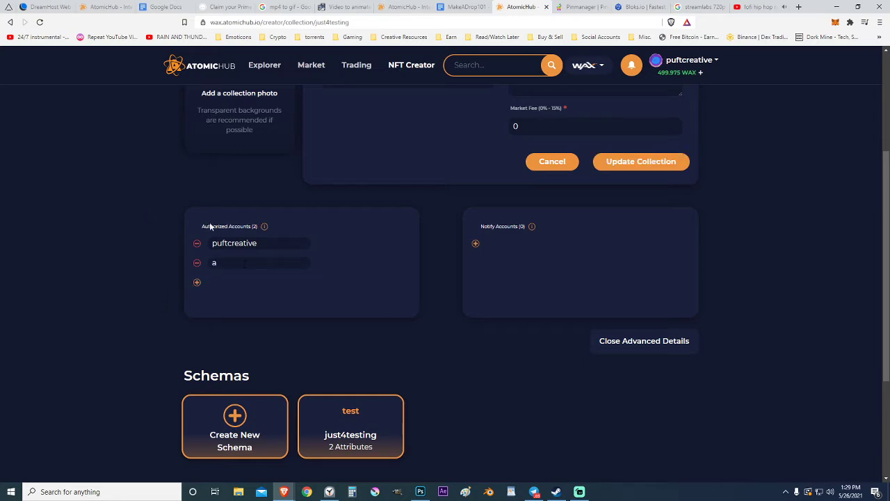
click(235, 262)
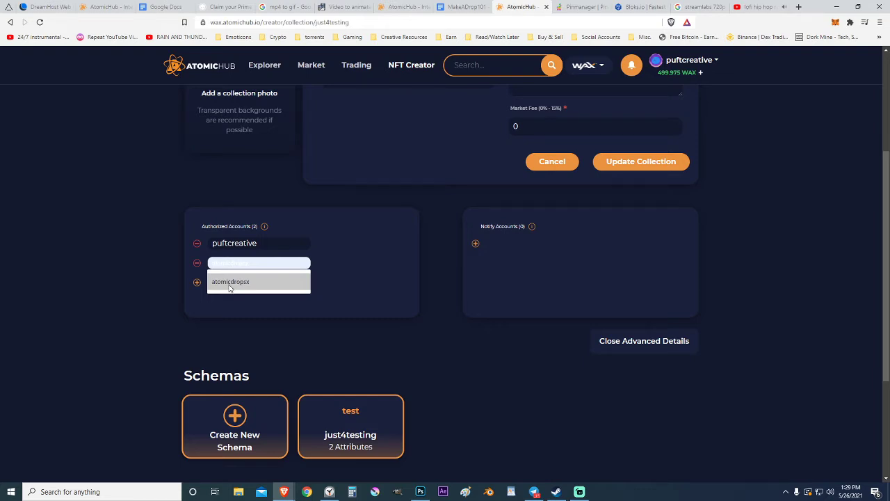
click(229, 282)
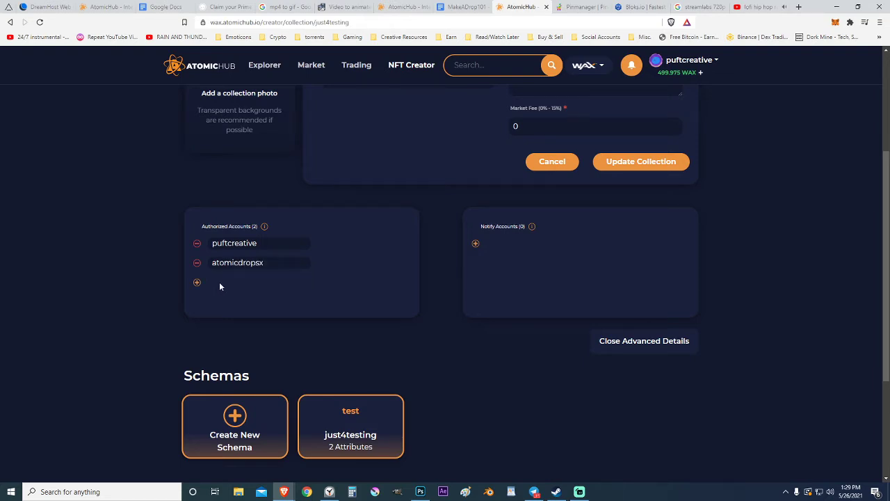
scroll(338, 319, up, 1)
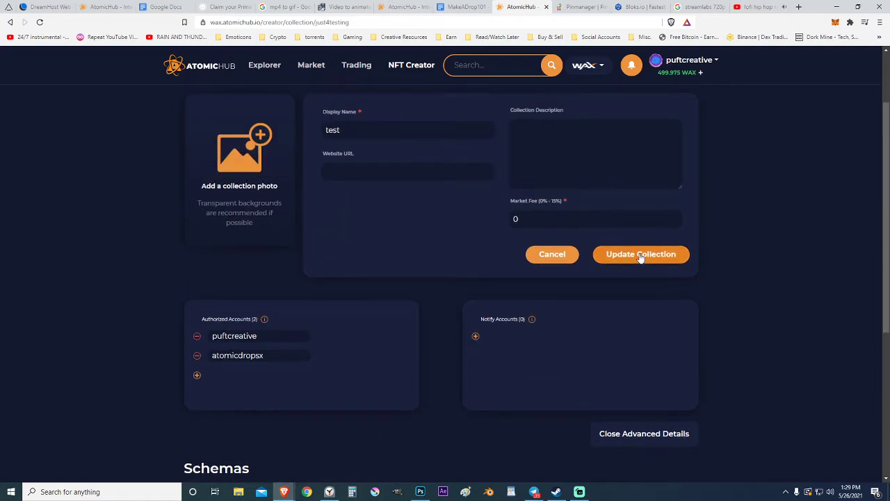
click(640, 254)
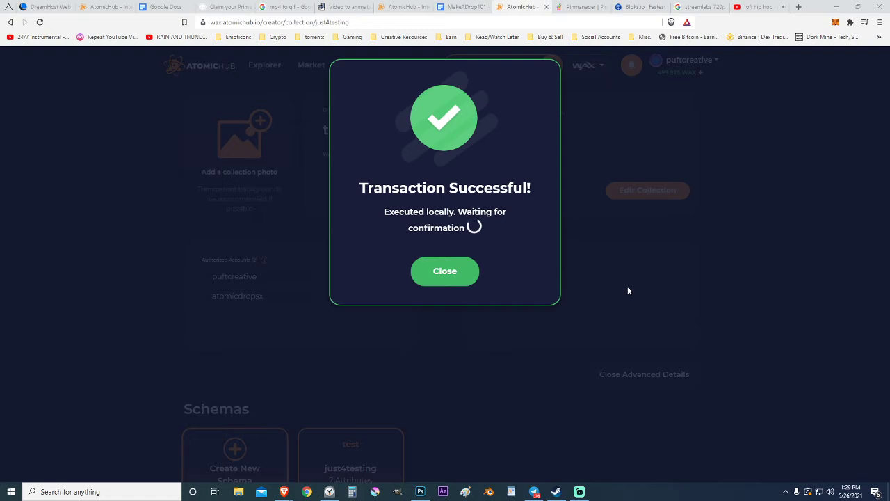
click(450, 264)
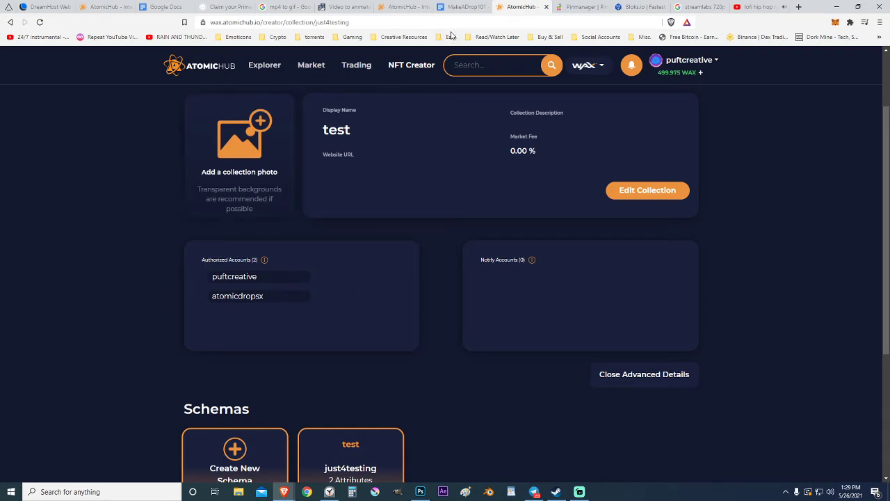
click(463, 7)
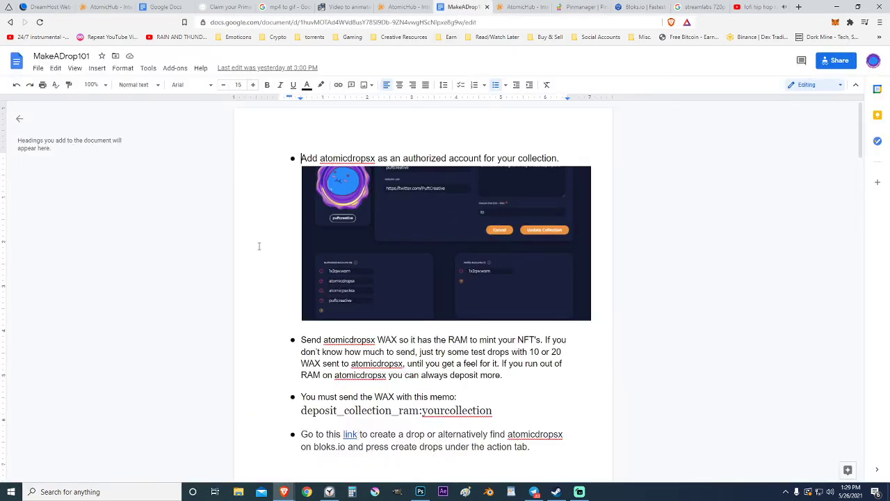
Step: Copy the deposit_collection_ram:yourcollection memo line from the MakeADrop101 guide
scroll(260, 240, down, 2)
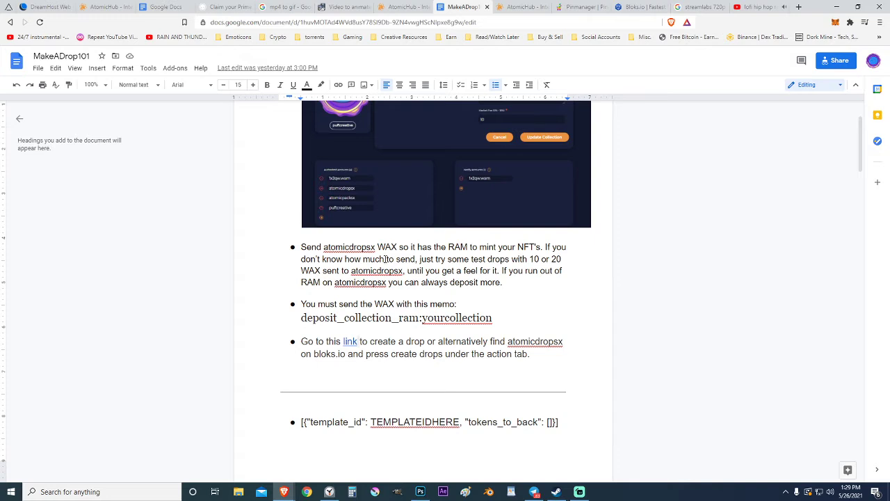
drag(497, 318, 304, 322)
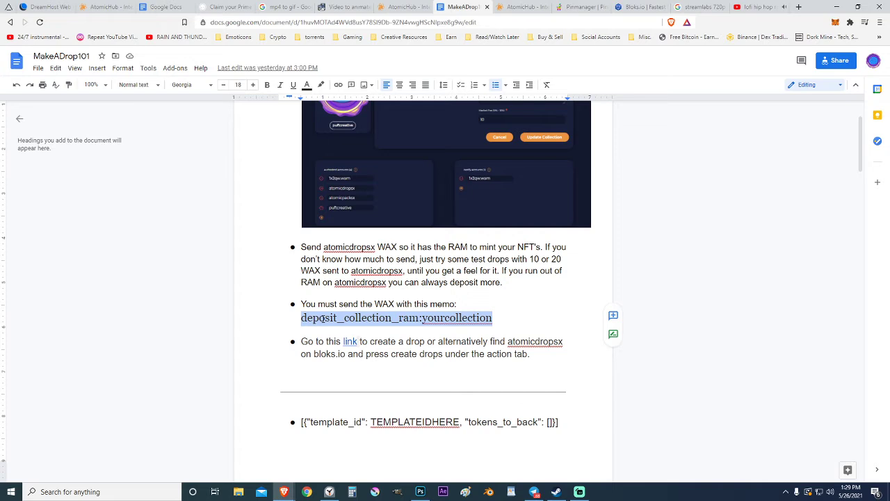
right_click(322, 318)
click(306, 322)
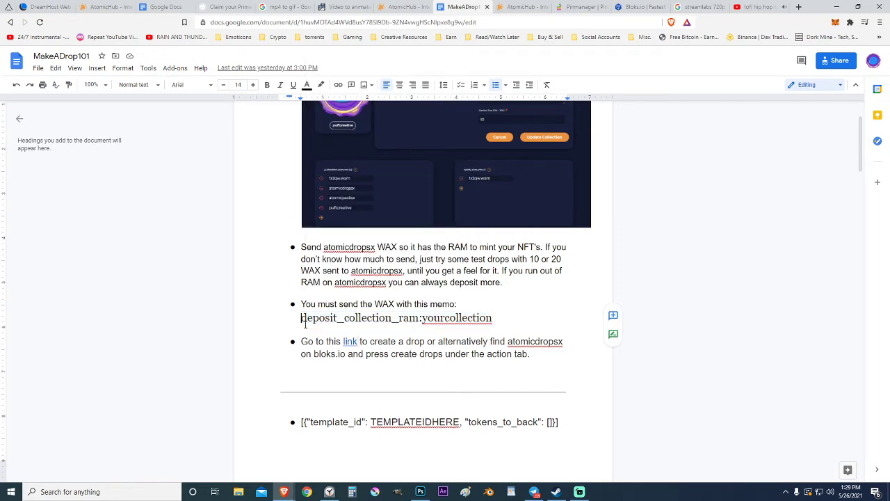
drag(494, 317, 307, 319)
right_click(308, 318)
click(344, 230)
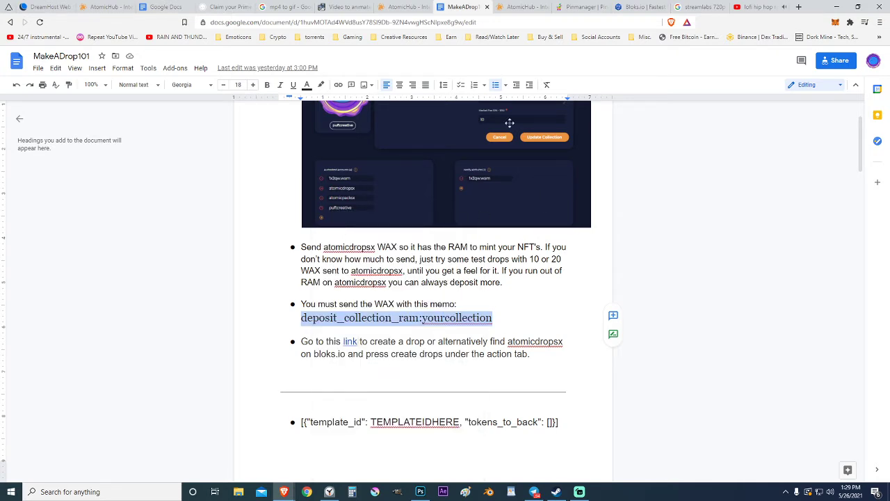
click(514, 8)
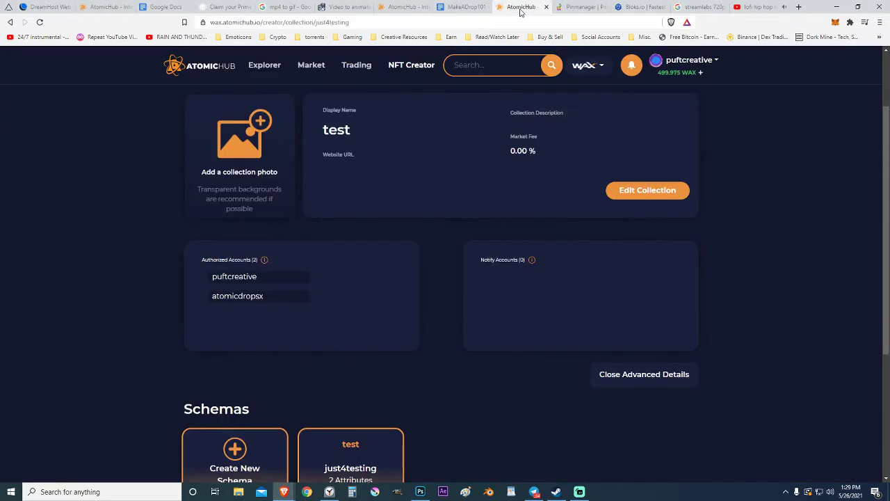
Step: Enter the transfer memo deposit_collection_ram:just4testing on the Bloks.io wallet transfer page
scroll(356, 238, up, 2)
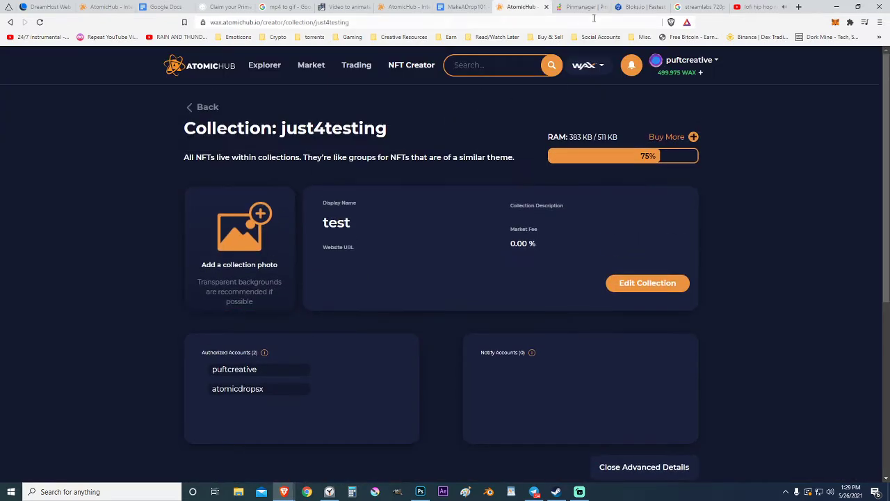
click(631, 7)
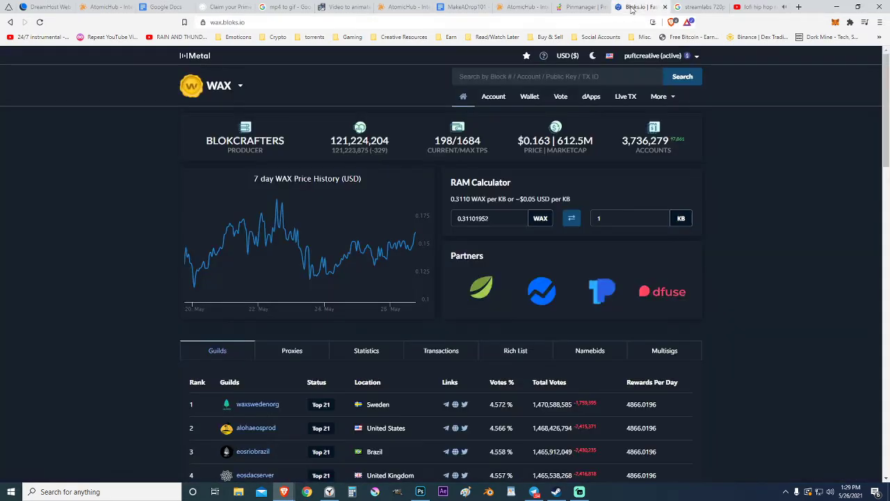
click(535, 103)
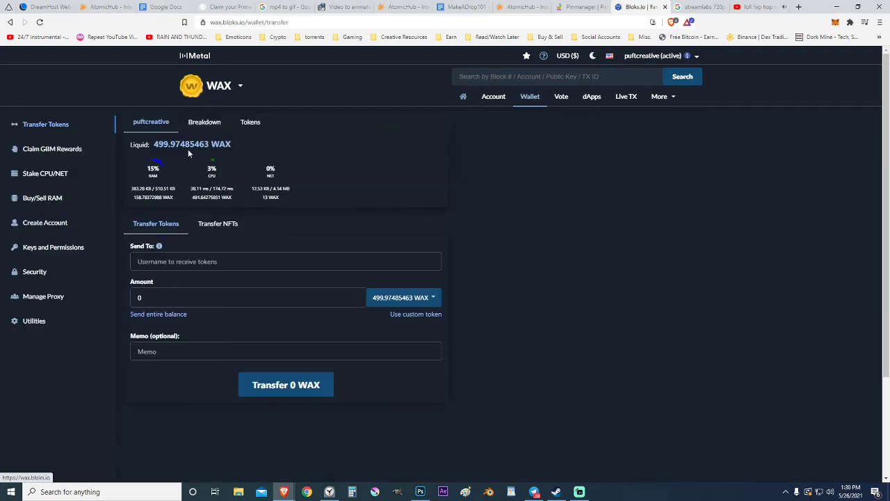
click(166, 352)
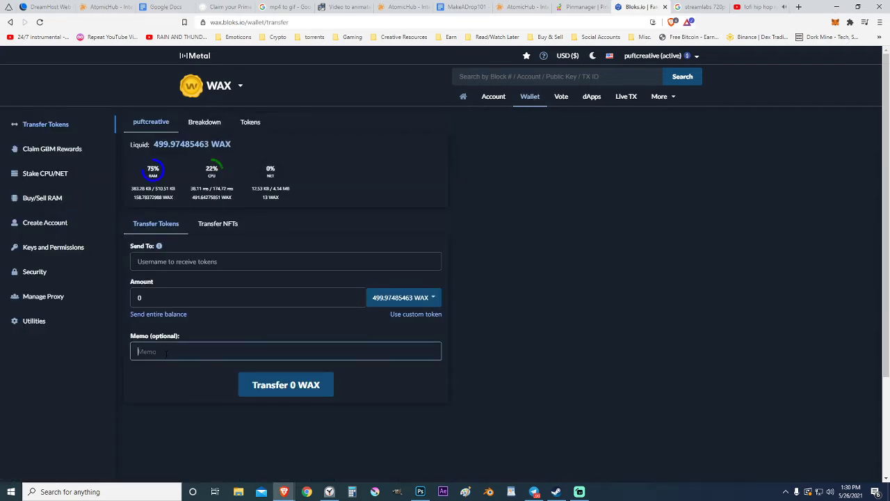
key(ctrl+v)
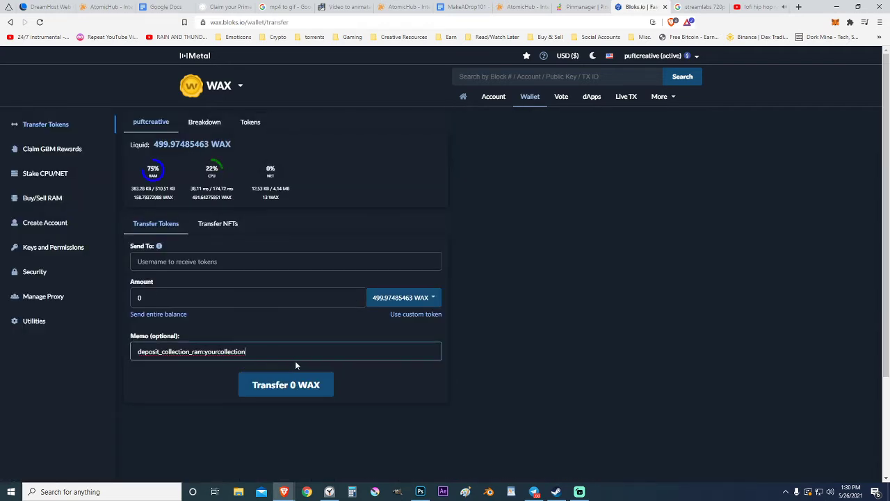
key(BackSpace)
key(BackSpace)
key(BackSpace)
key(BackSpace)
key(BackSpace)
key(BackSpace)
key(BackSpace)
key(BackSpace)
key(BackSpace)
key(BackSpace)
key(BackSpace)
key(BackSpace)
key(BackSpace)
text(just4testing)
click(573, 8)
click(515, 8)
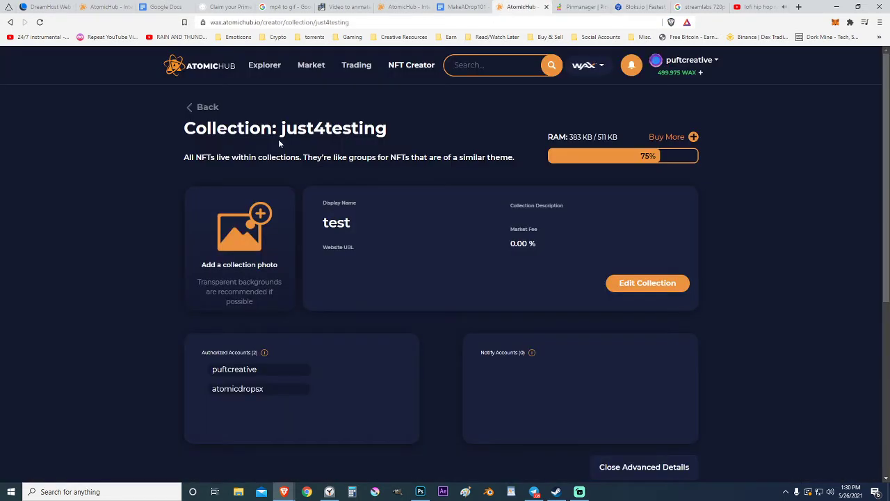
click(638, 7)
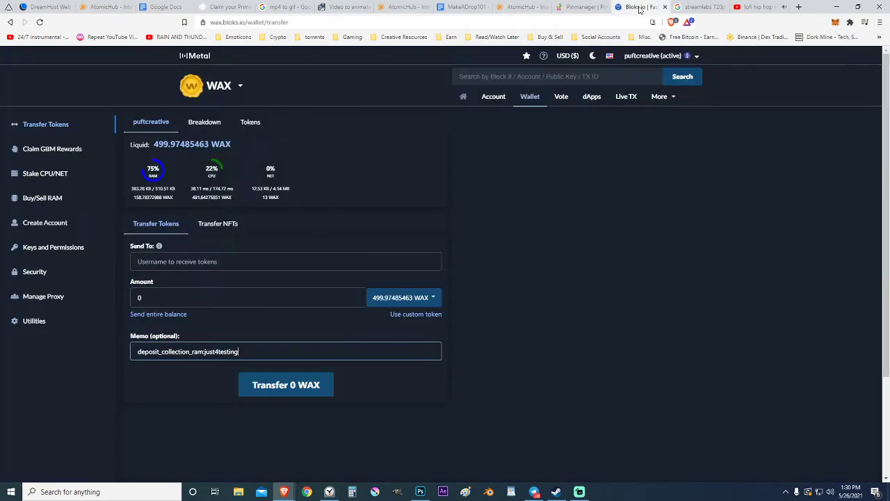
Step: Send 5 WAX to atomicdropsx
click(233, 261)
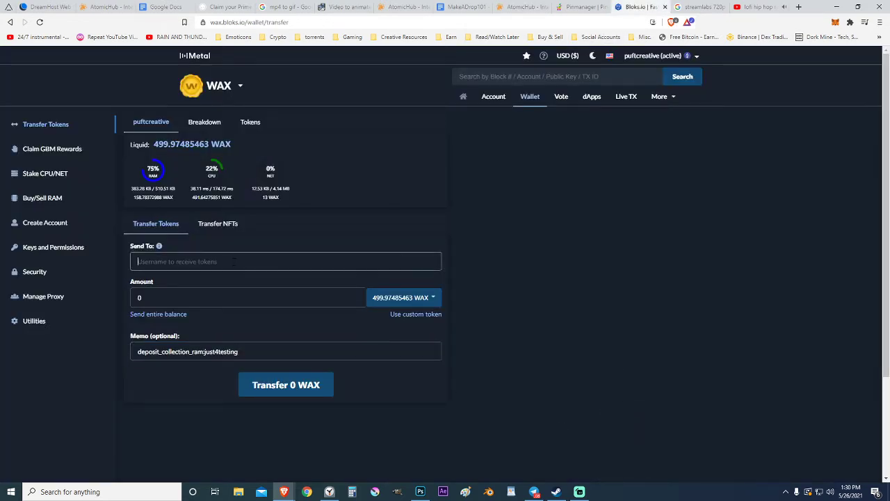
text(atomicdro)
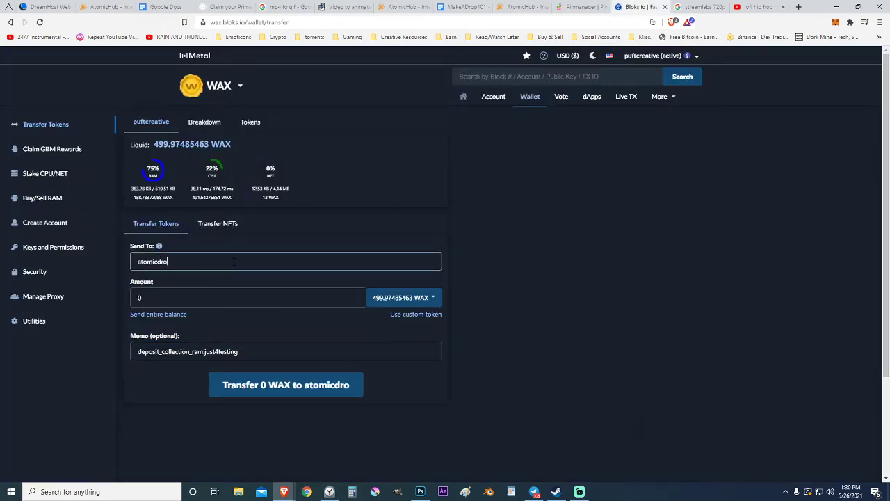
text(psx)
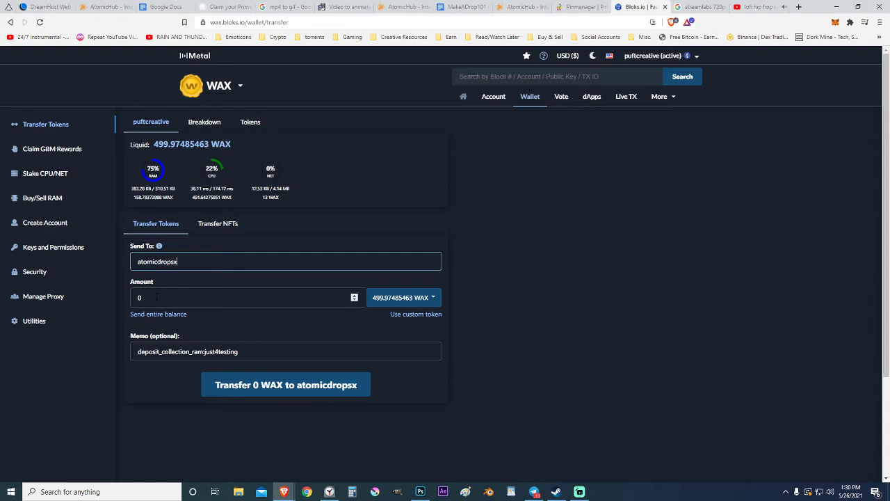
click(158, 297)
key(BackSpace)
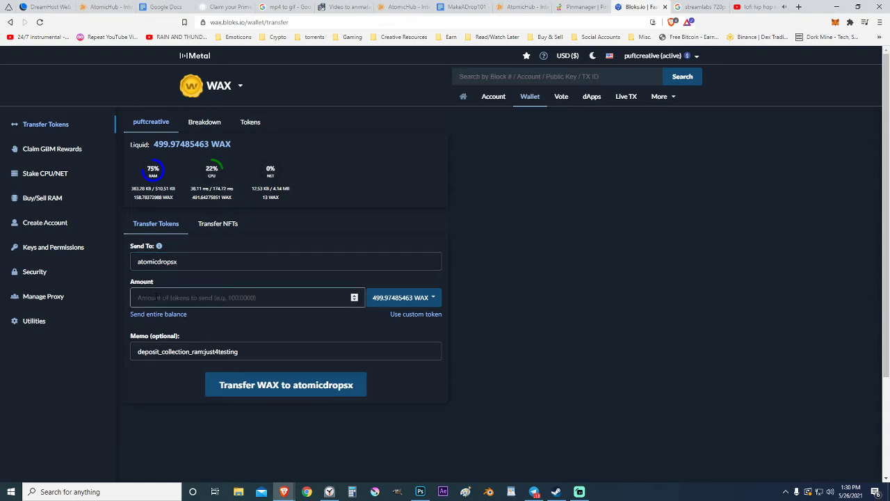
text(5)
click(612, 308)
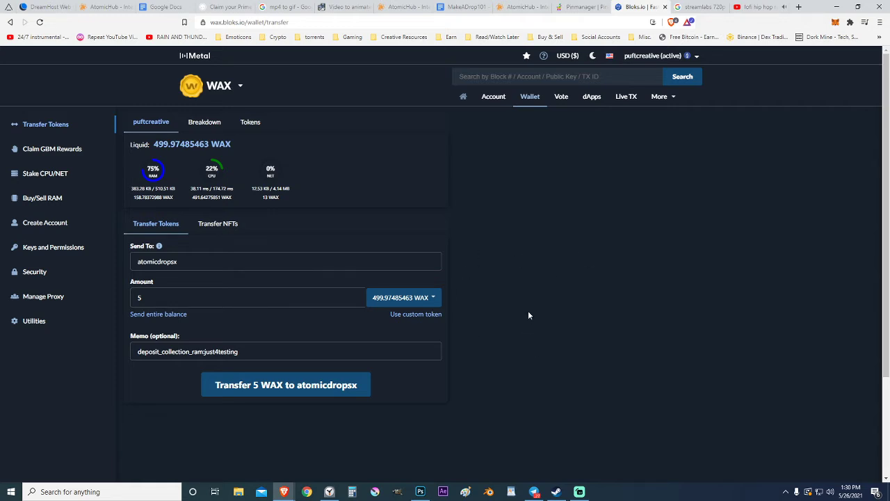
click(263, 384)
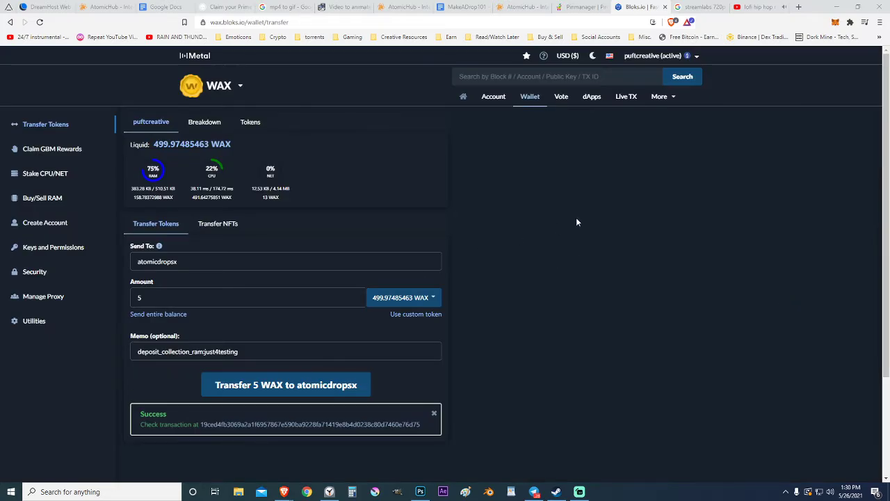
Step: Open the createdrop action form on the atomicdropsx contract
click(459, 7)
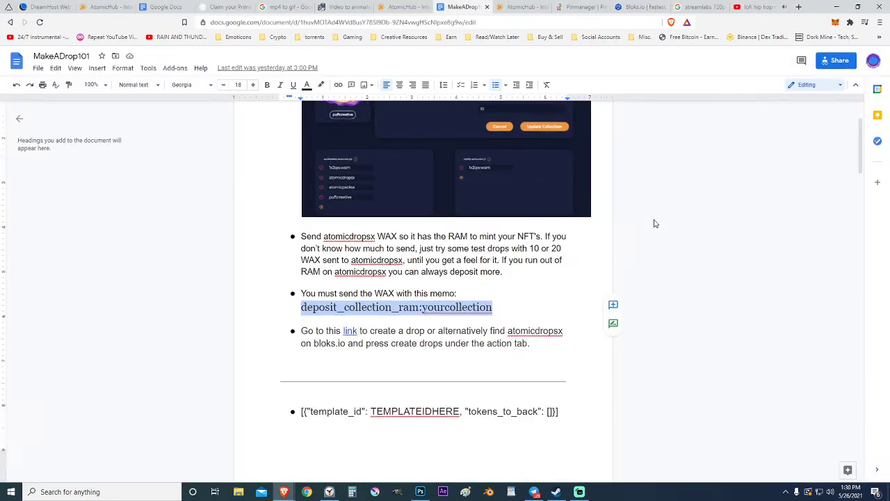
scroll(655, 217, down, 5)
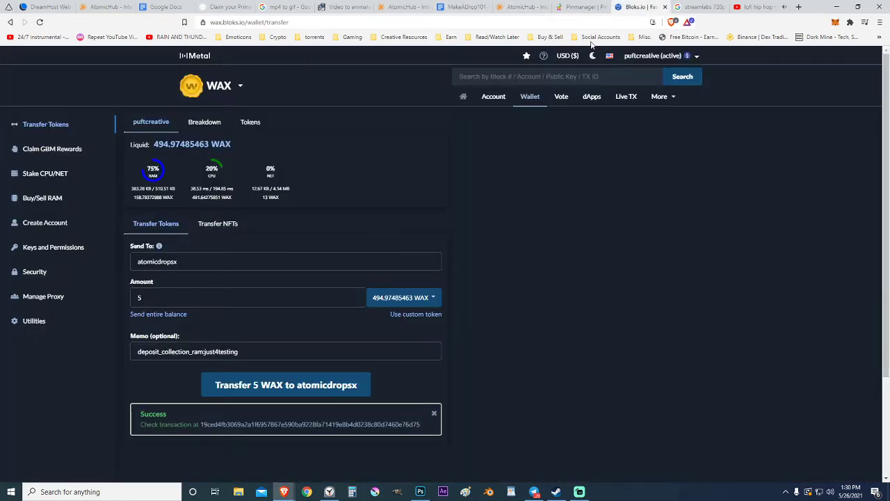
click(636, 7)
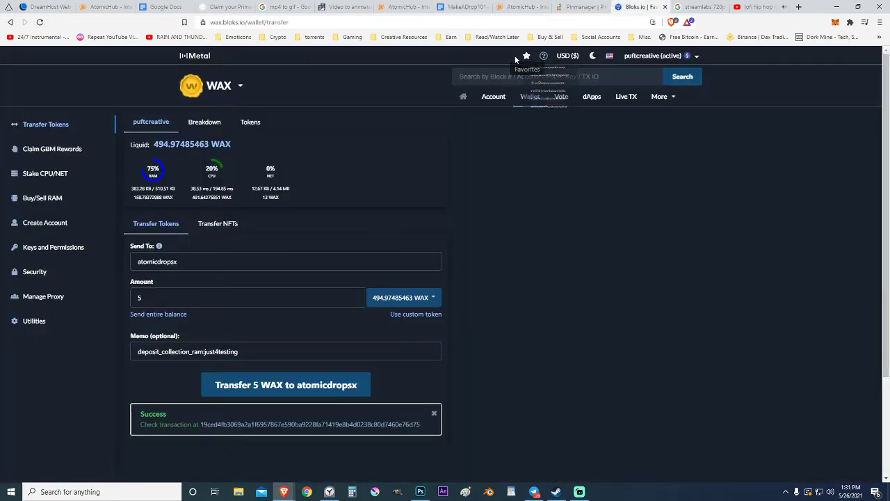
click(600, 88)
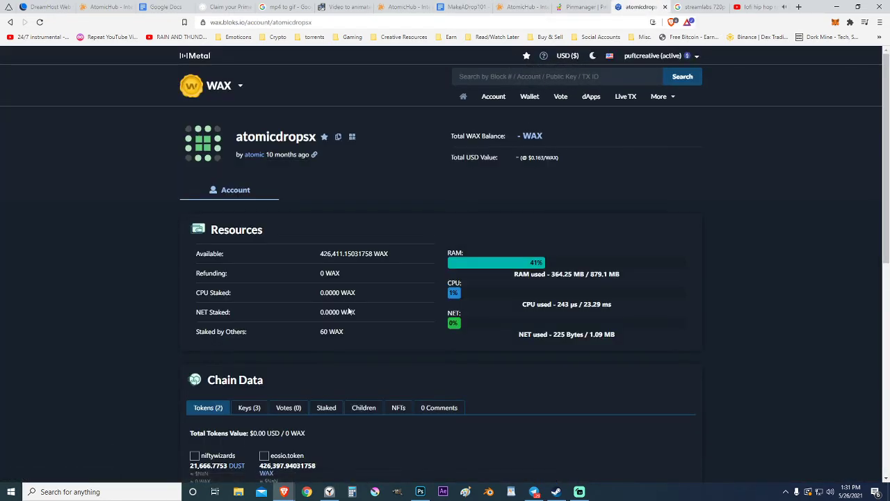
click(334, 189)
scroll(153, 275, down, 3)
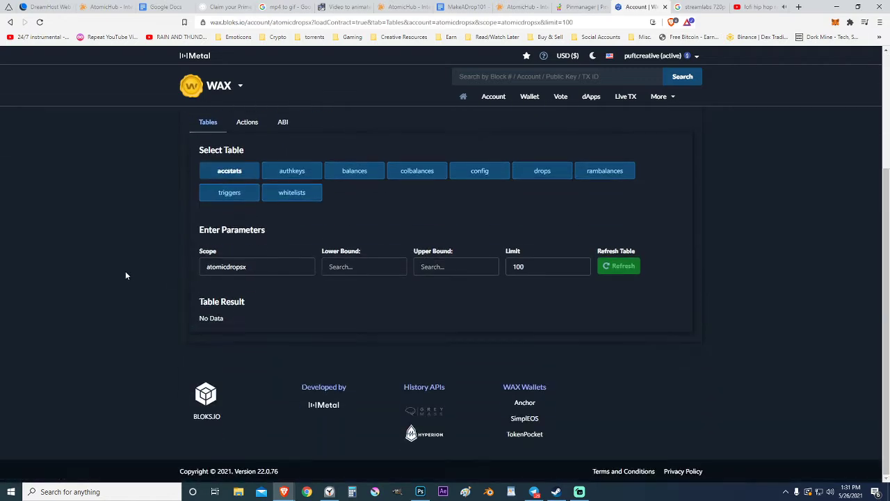
scroll(125, 276, up, 1)
click(249, 170)
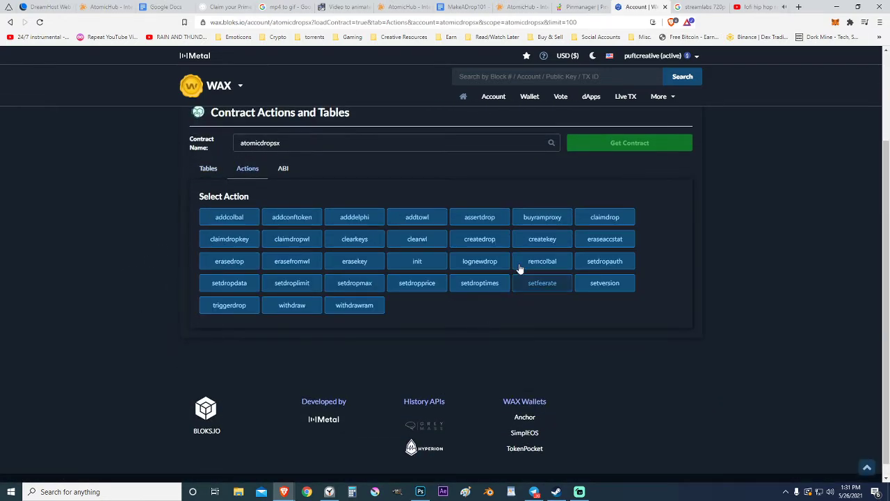
click(486, 242)
Step: Set authorized_account to your own account and collection_name to just4testing
scroll(148, 293, down, 2)
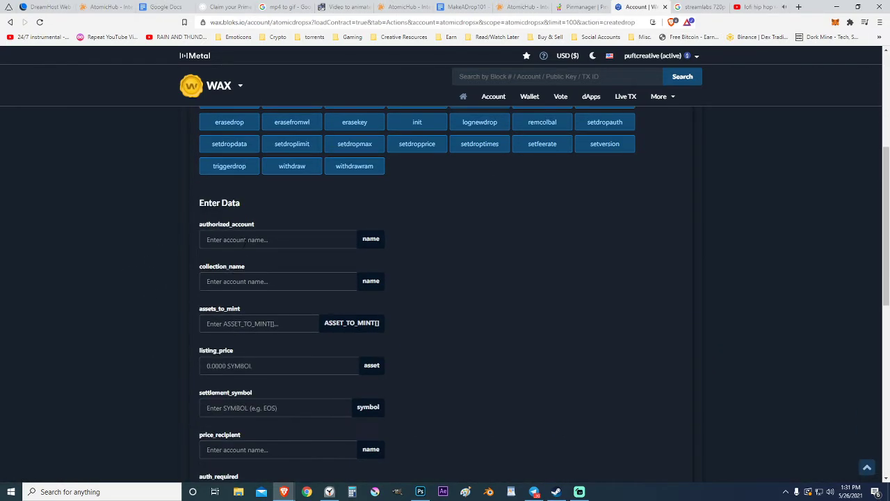
click(246, 239)
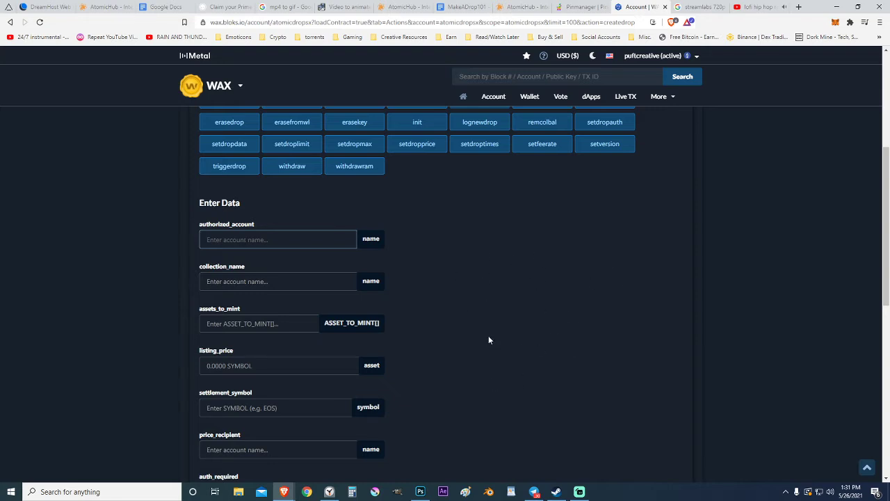
text(puftcreative)
click(219, 282)
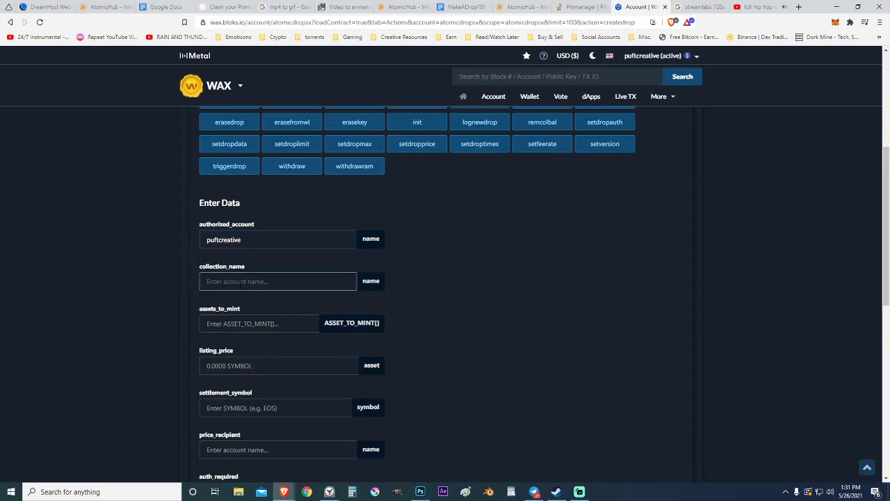
text(just4testing)
Step: Open the test schema of the just4testing collection
click(520, 7)
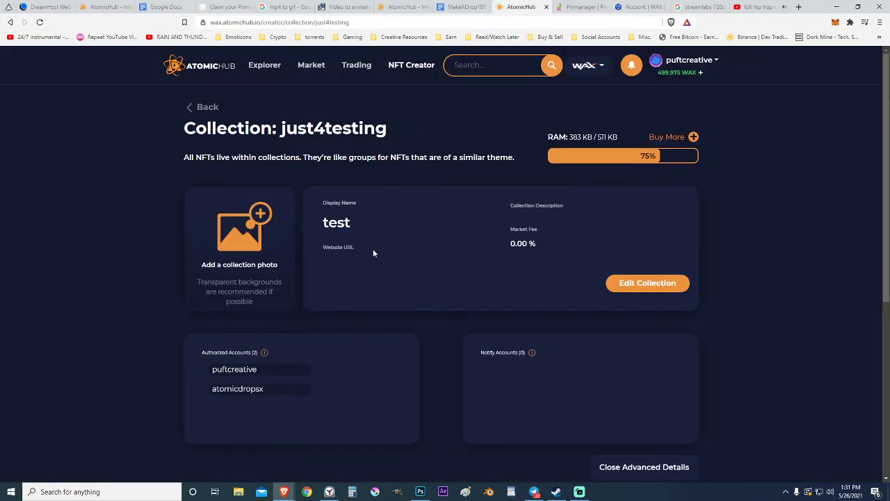
scroll(373, 253, down, 3)
scroll(364, 222, up, 3)
scroll(781, 319, down, 3)
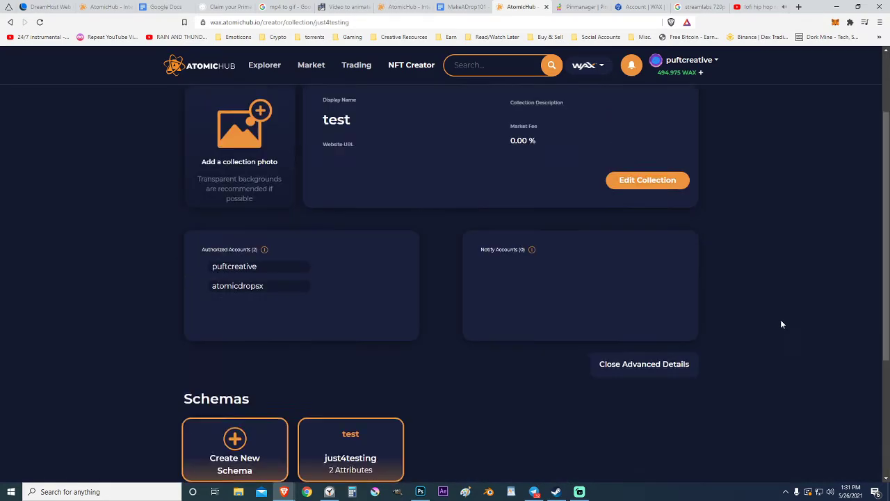
scroll(527, 297, up, 5)
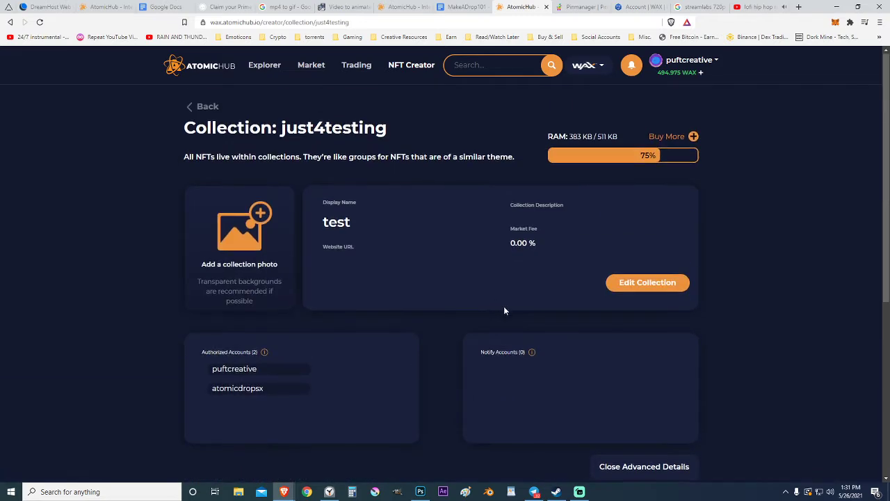
scroll(505, 309, down, 3)
click(647, 334)
scroll(502, 297, down, 1)
click(346, 226)
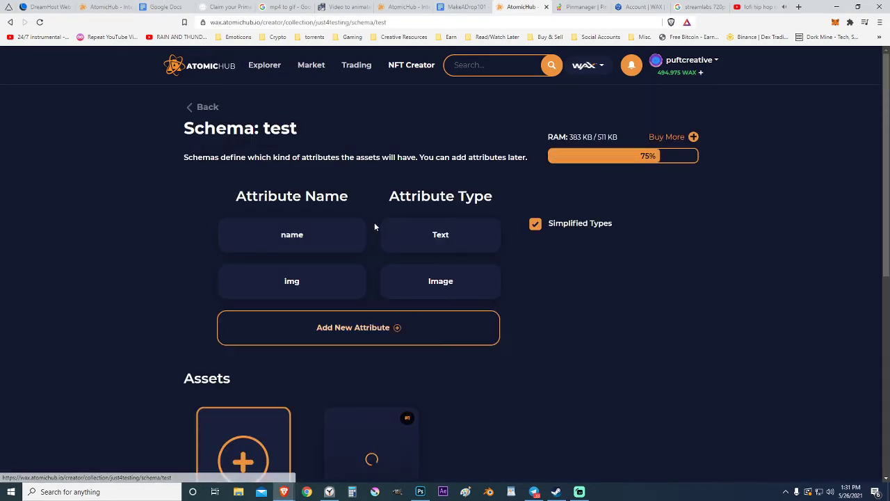
scroll(164, 245, down, 4)
scroll(147, 238, down, 2)
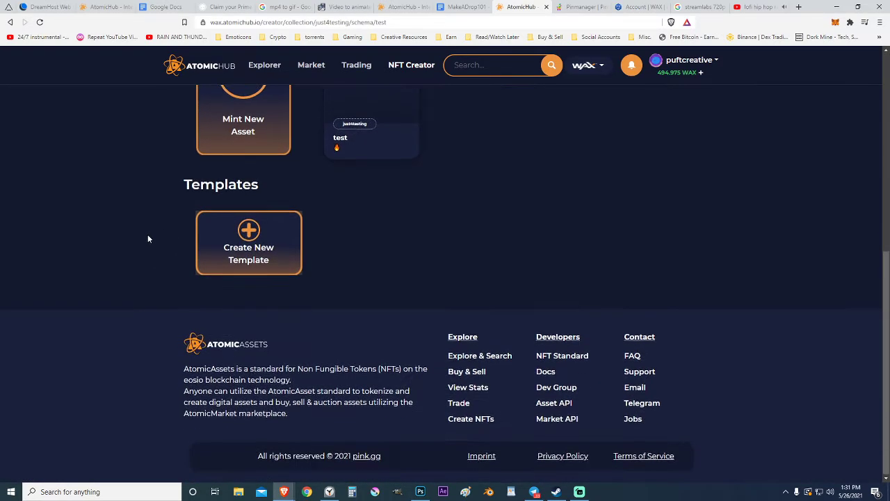
scroll(91, 238, up, 3)
scroll(209, 306, down, 2)
Step: Start a new template using the DROP TEST image from the tests folder
click(258, 304)
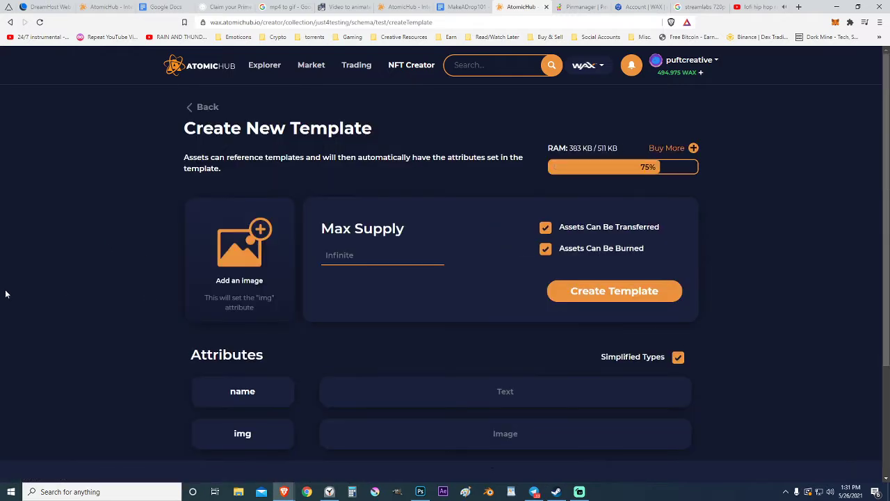
scroll(31, 287, down, 2)
scroll(73, 278, up, 1)
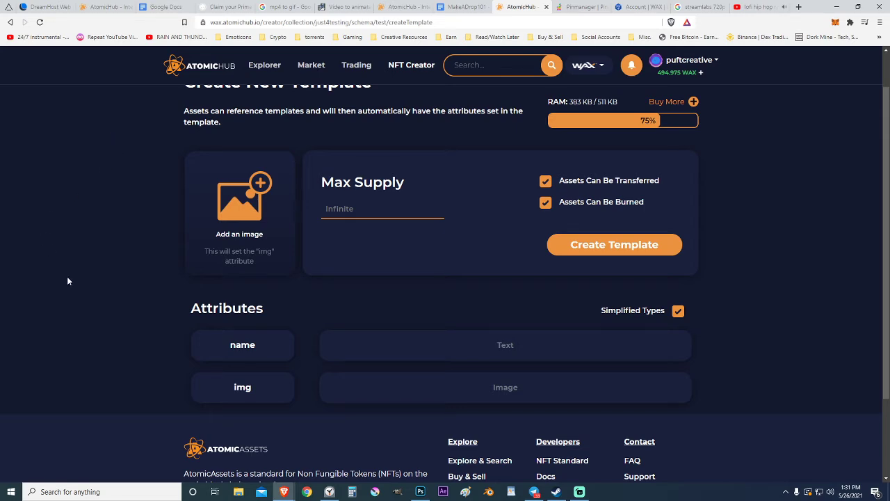
click(235, 238)
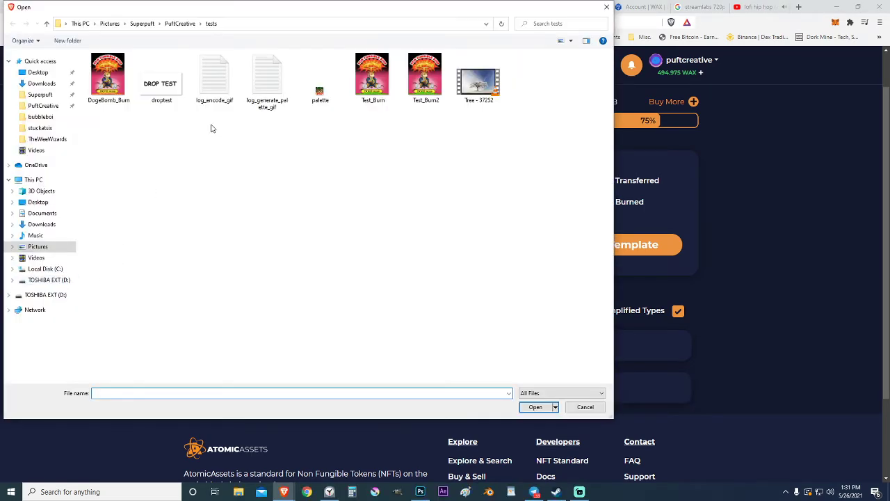
click(42, 105)
double_click(317, 146)
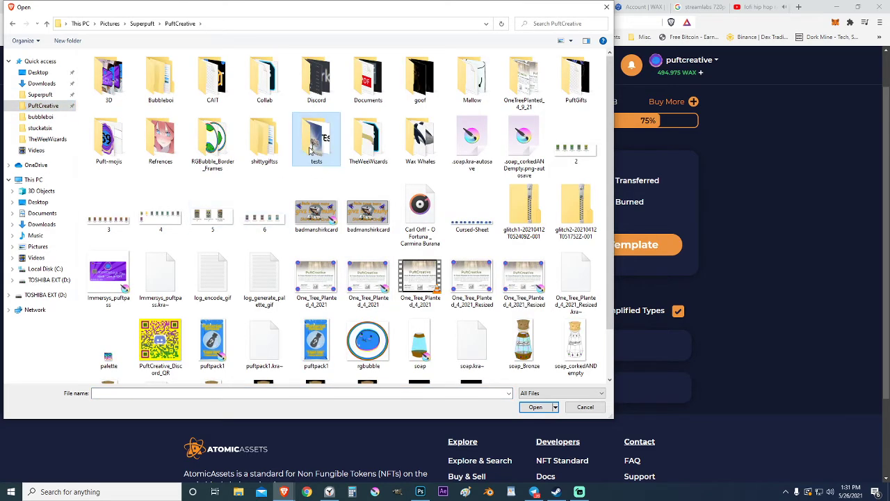
double_click(160, 76)
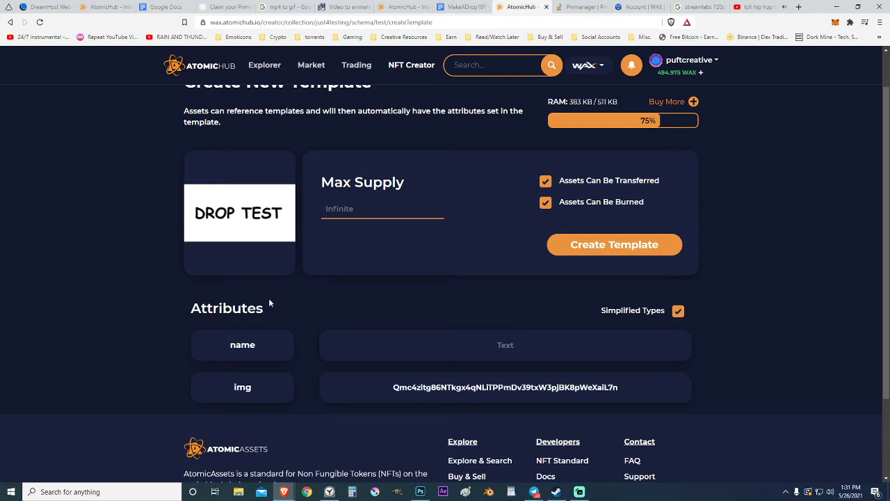
click(570, 7)
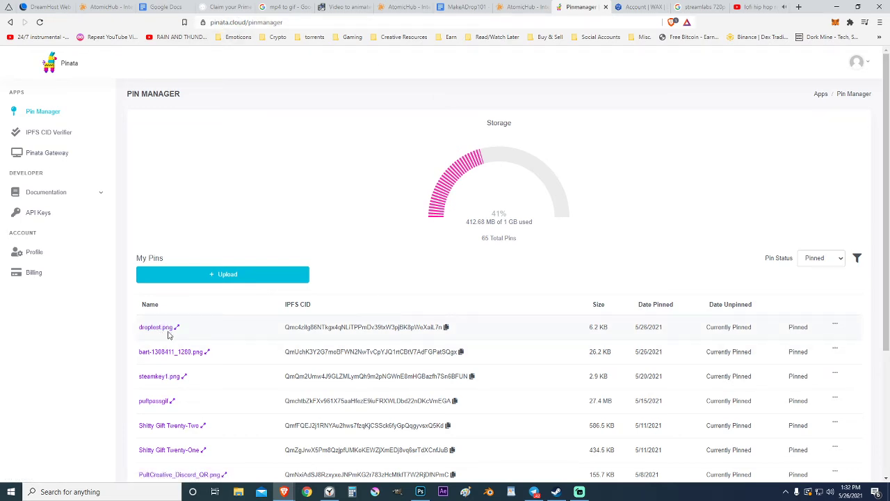
Step: Copy the IPFS CID of droptest.png from Pinata
click(446, 332)
click(523, 7)
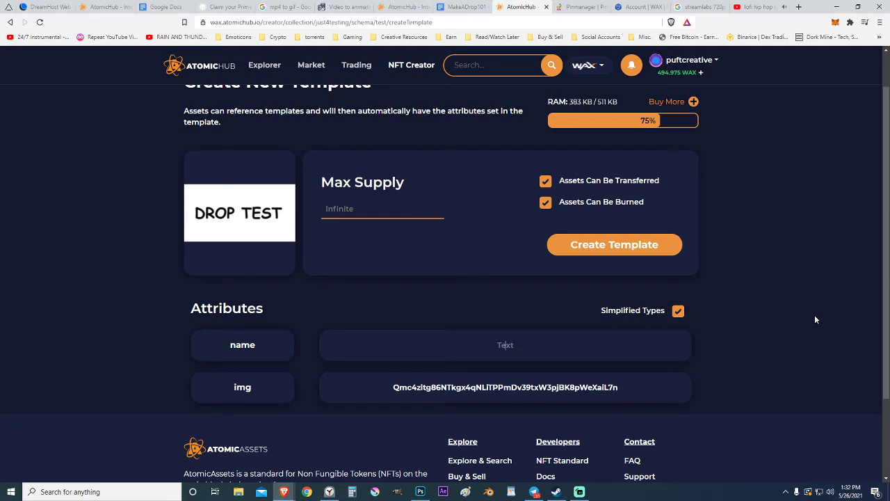
Step: Create the template with name 'Drop Test'
text(Drop Test)
click(582, 248)
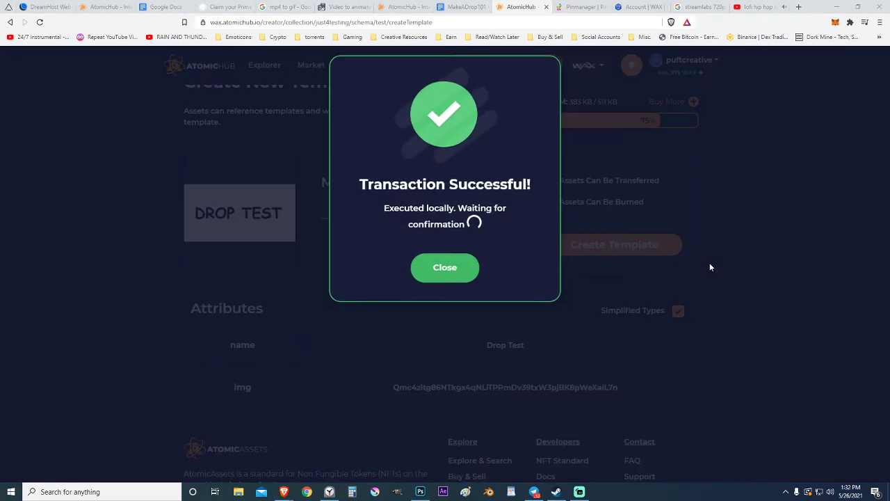
click(744, 252)
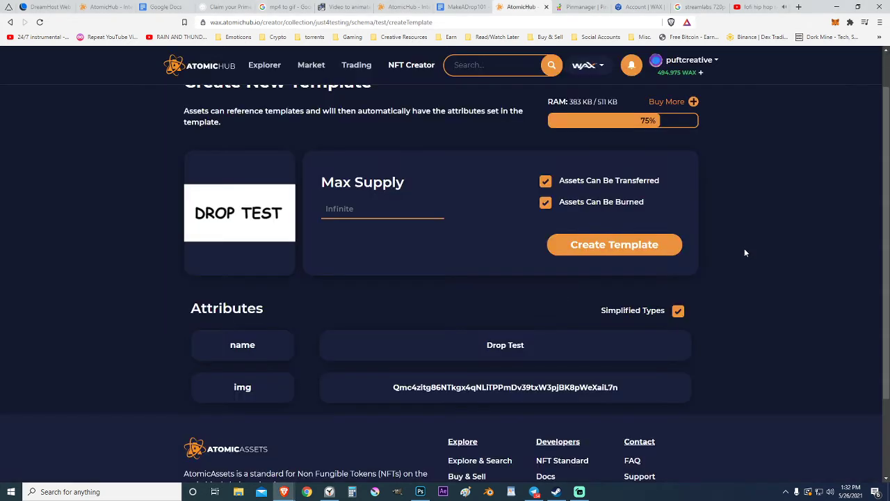
Step: Open the new Drop Test template and copy its number 147081
scroll(745, 252, up, 2)
click(210, 108)
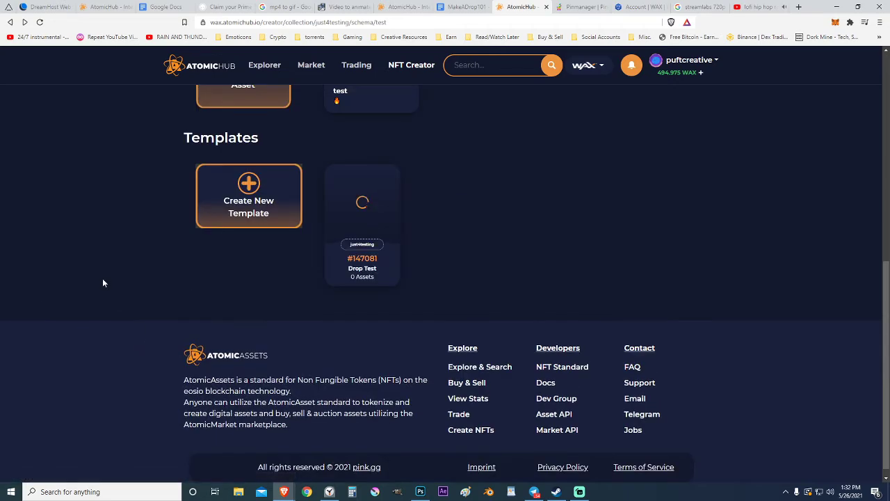
scroll(139, 278, up, 2)
click(361, 296)
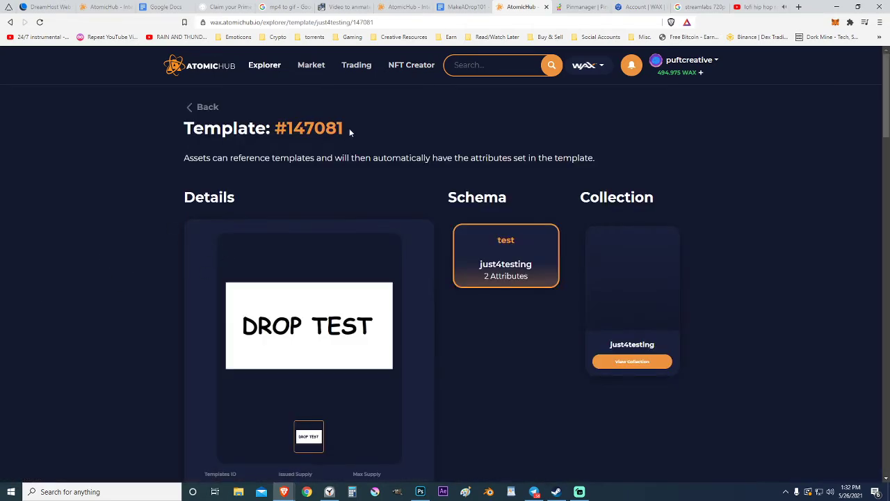
drag(349, 128, 287, 128)
right_click(304, 128)
click(330, 135)
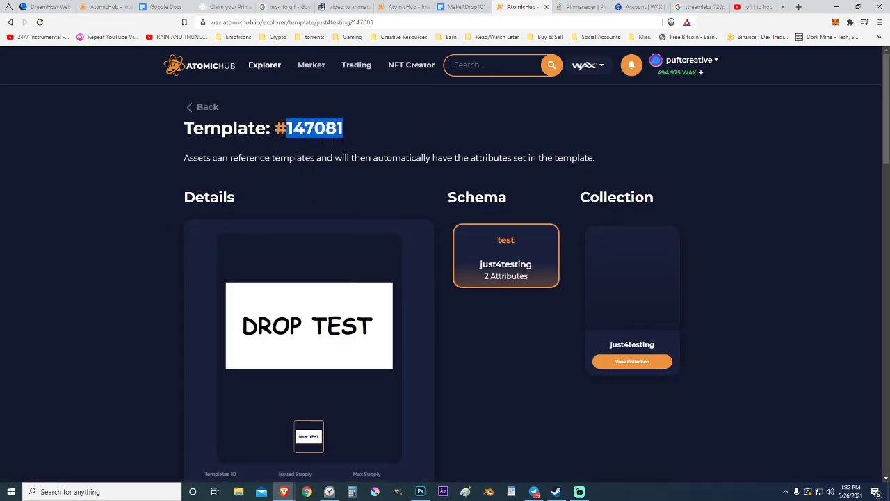
click(628, 8)
click(304, 22)
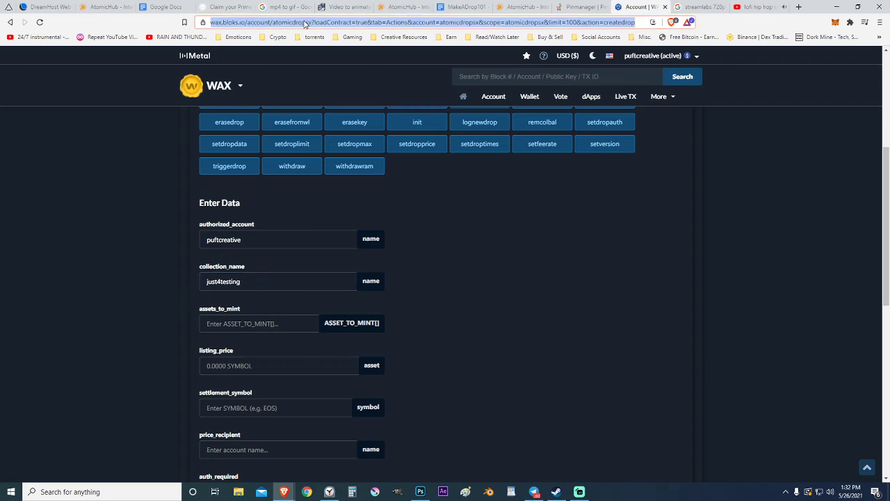
Step: Park 147081 in the address bar and copy the template line from the guide
right_click(305, 22)
click(339, 85)
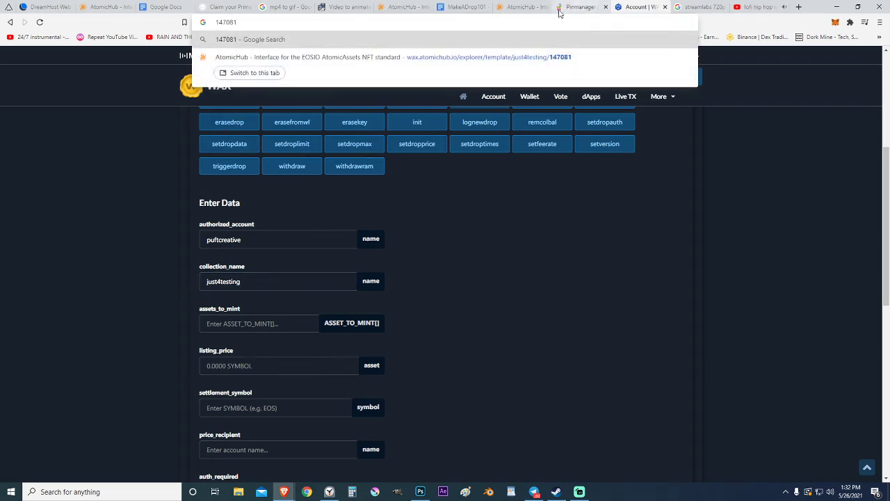
drag(458, 7, 572, 5)
scroll(345, 196, up, 1)
scroll(566, 232, down, 1)
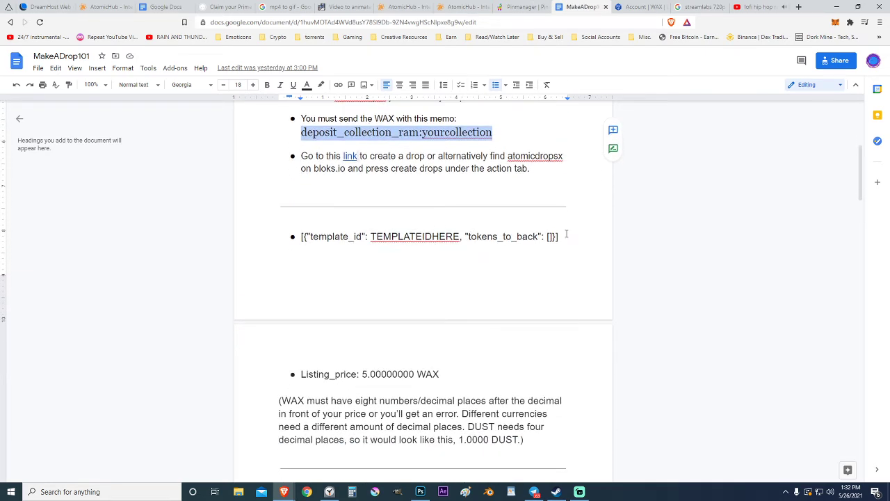
drag(560, 236, 299, 239)
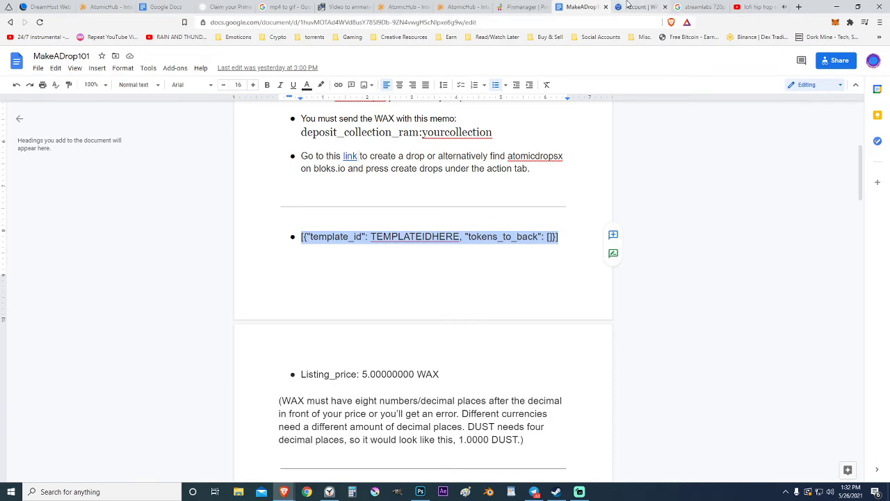
click(634, 7)
Step: Fill assets_to_mint with the template line, replacing TEMPLATEIDHERE with 147081
click(256, 324)
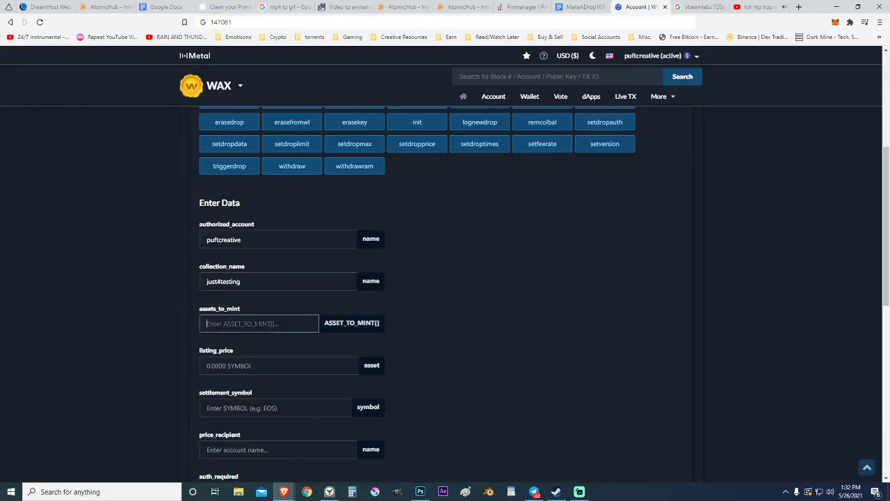
key(ctrl+v)
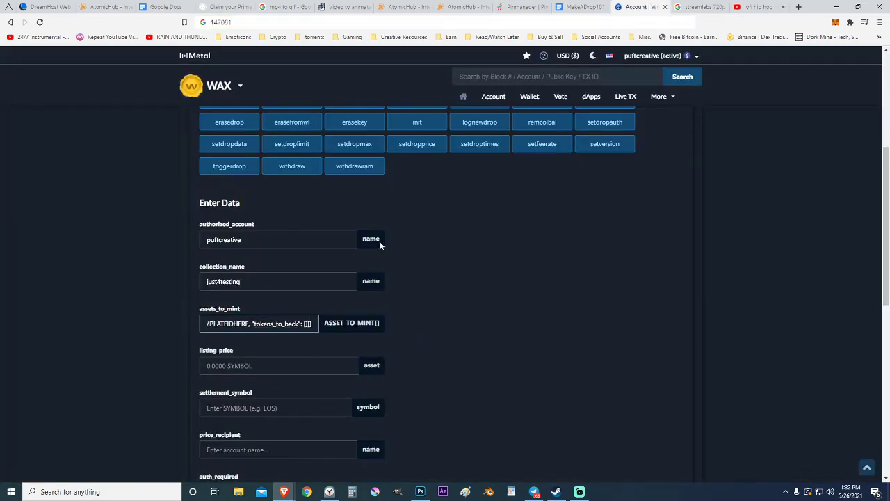
click(222, 22)
right_click(223, 23)
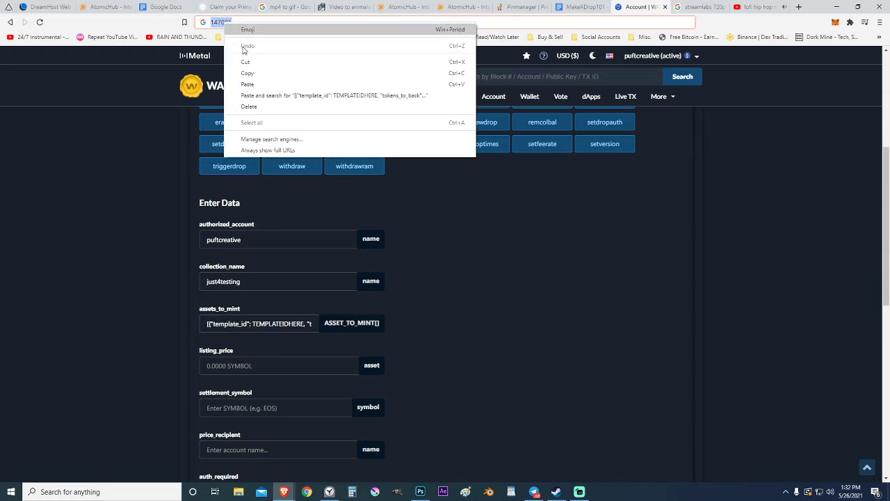
click(247, 73)
click(303, 323)
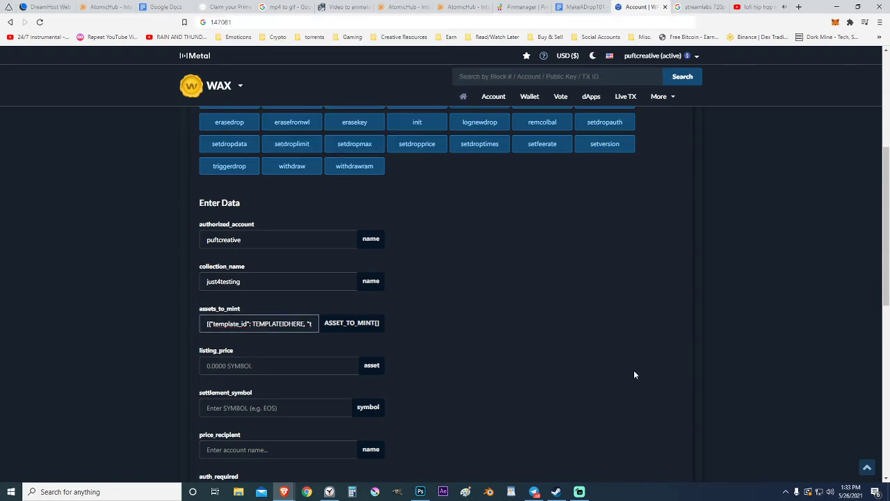
key(BackSpace)
key(BackSpace)
key(BackSpace)
key(BackSpace)
key(BackSpace)
key(BackSpace)
key(BackSpace)
key(BackSpace)
key(BackSpace)
key(BackSpace)
key(BackSpace)
key(BackSpace)
key(BackSpace)
key(BackSpace)
key(ctrl+v)
click(520, 345)
Step: Set listing_price to 9999.00000000 WAX
scroll(340, 334, down, 1)
click(236, 273)
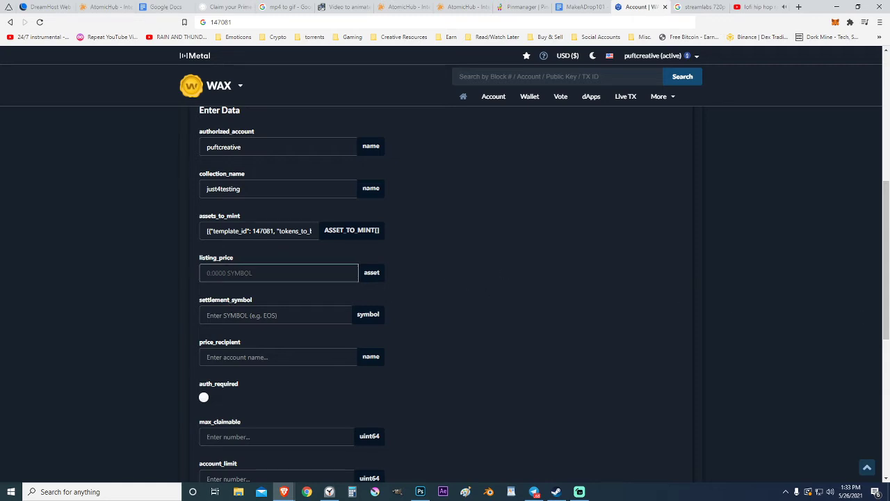
text(9999.00000000 WAX)
click(243, 317)
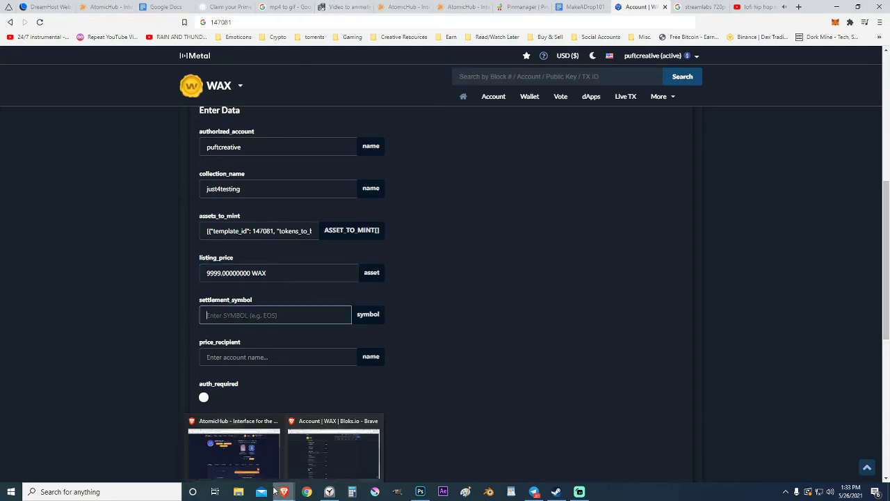
Step: Scroll the MakeADrop101 guide to the Settlement_symbol notes on USD pricing and 0 NULL drops
click(581, 7)
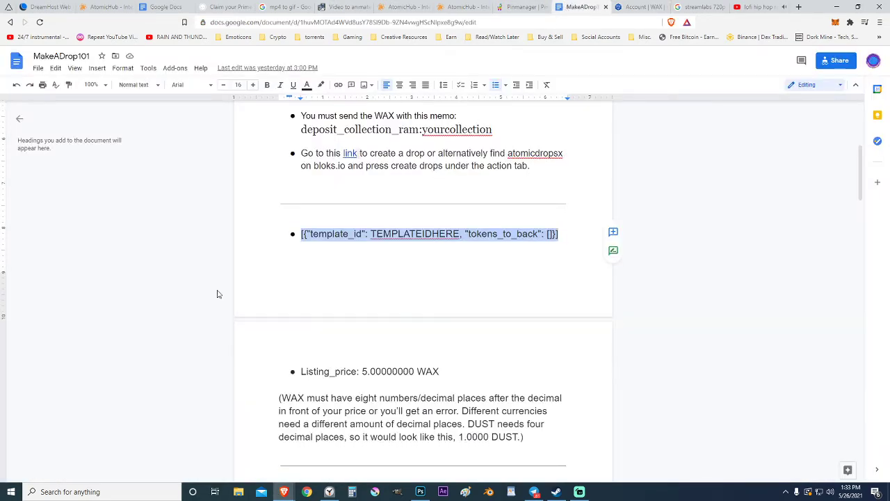
scroll(278, 260, down, 2)
scroll(279, 261, down, 3)
scroll(423, 209, down, 3)
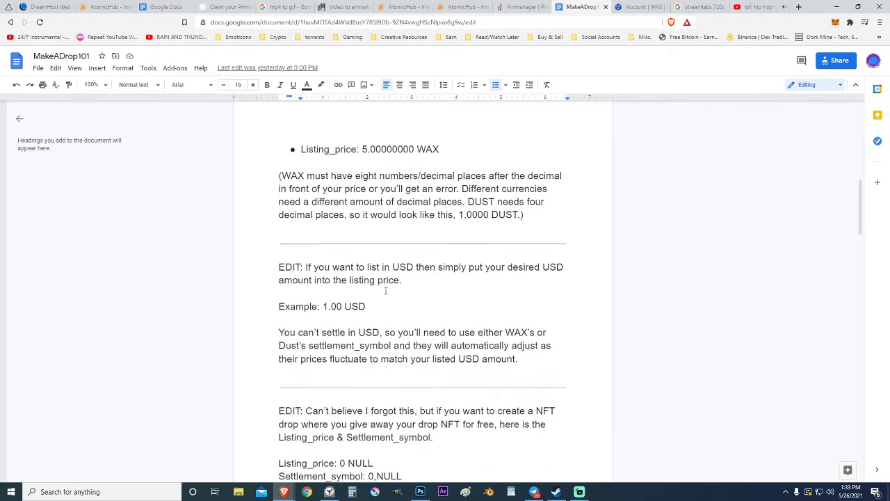
scroll(386, 362, down, 5)
scroll(402, 326, up, 6)
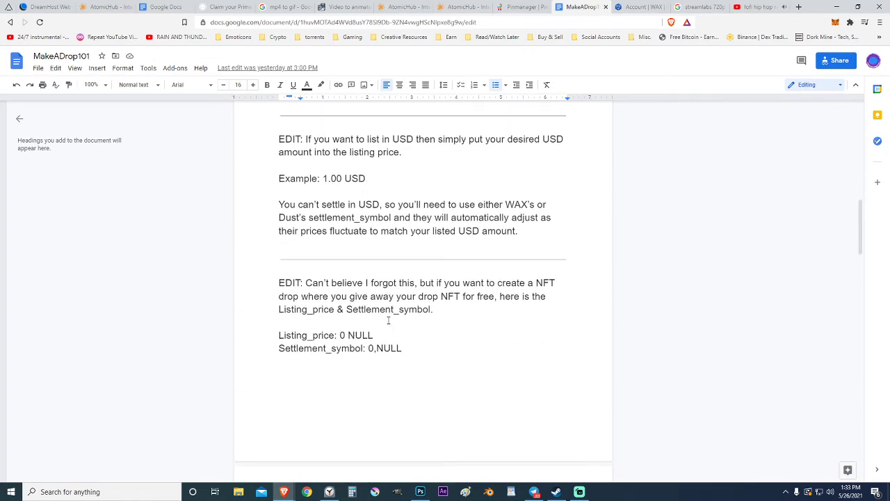
scroll(369, 324, up, 5)
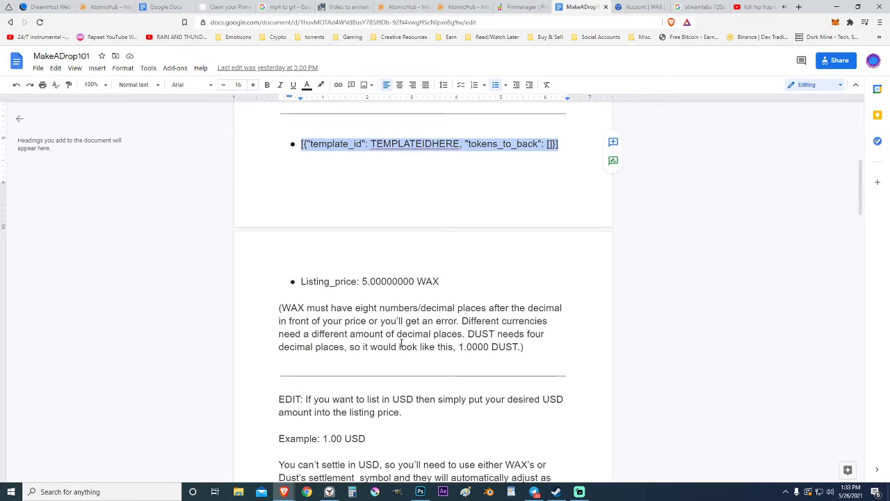
click(409, 281)
scroll(394, 282, down, 5)
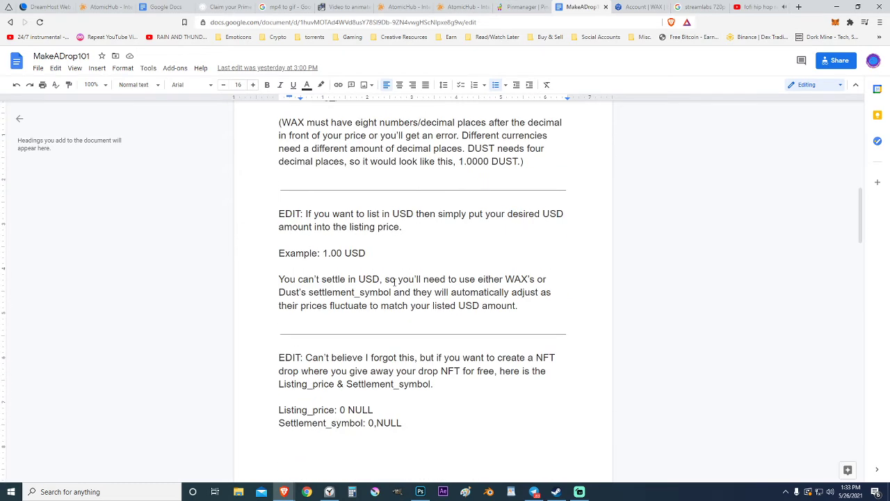
scroll(394, 281, down, 15)
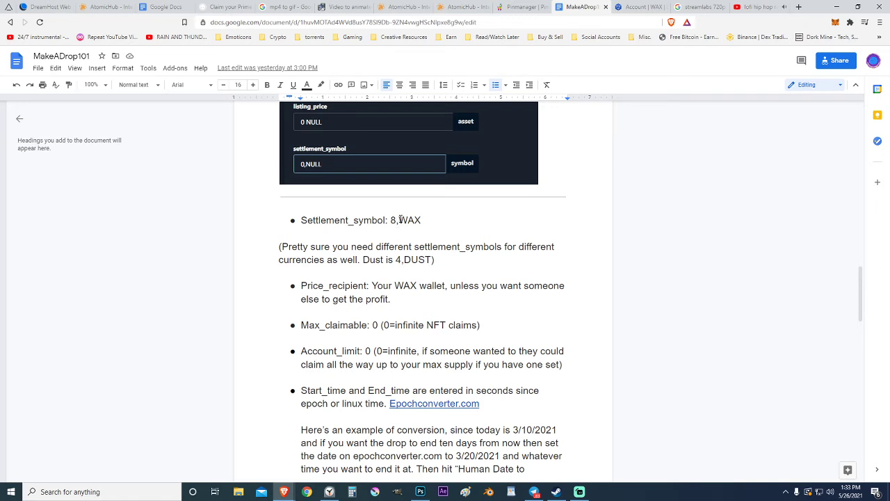
Step: Enter 8,WAX as settlement_symbol and your own account name as price_recipient
click(637, 7)
text(8)
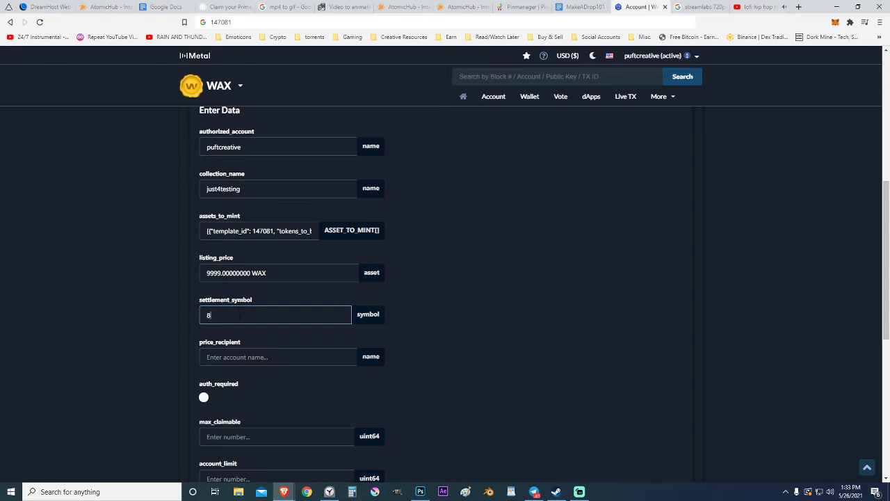
text(,WAX)
click(518, 315)
scroll(515, 313, down, 1)
click(237, 310)
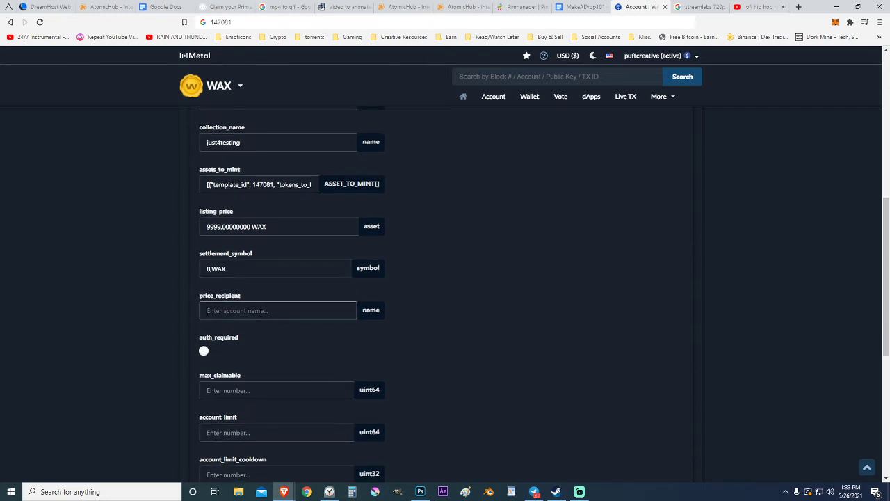
text(puftcreative)
click(517, 310)
scroll(515, 310, down, 2)
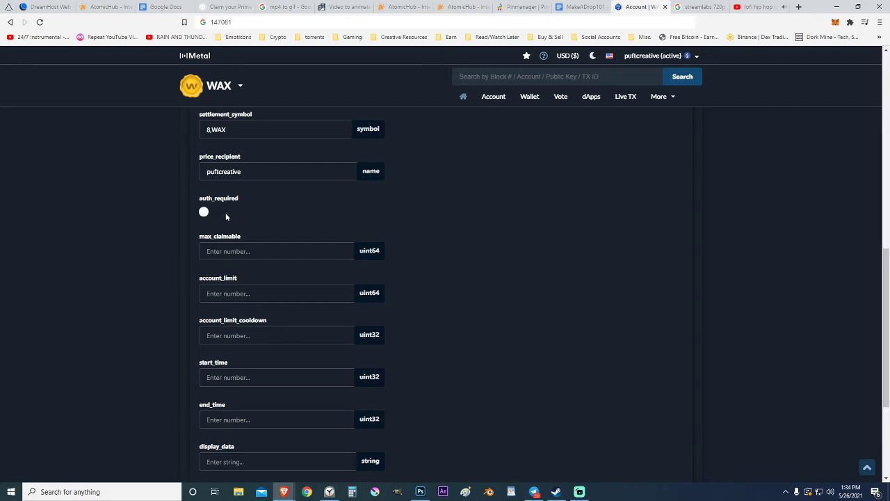
Step: Set max_claimable to 1 on the createdrop form
scroll(352, 214, down, 2)
click(230, 158)
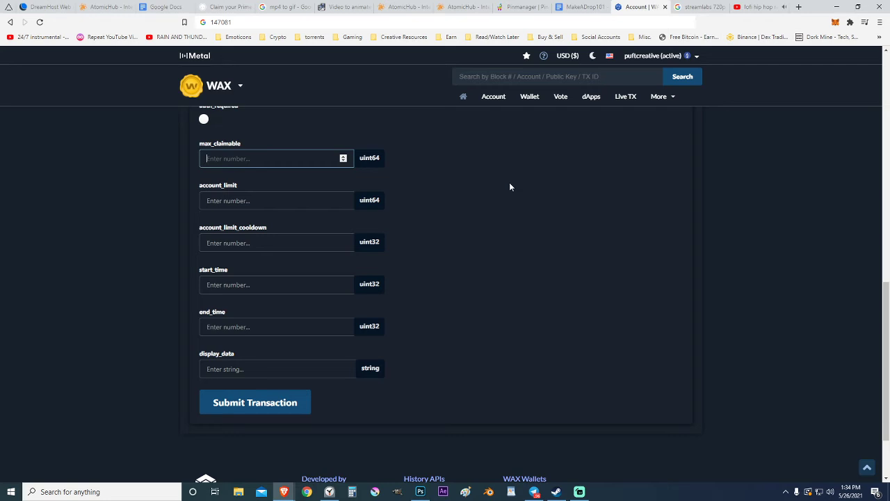
text(1000000000)
key(BackSpace)
key(BackSpace)
key(BackSpace)
key(BackSpace)
key(BackSpace)
key(BackSpace)
key(BackSpace)
key(BackSpace)
key(BackSpace)
text(0)
click(556, 213)
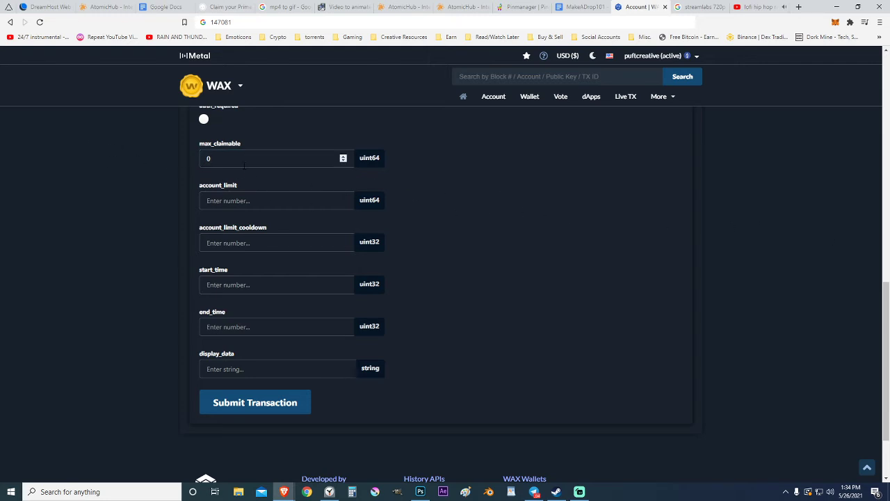
drag(233, 159, 159, 161)
text(1)
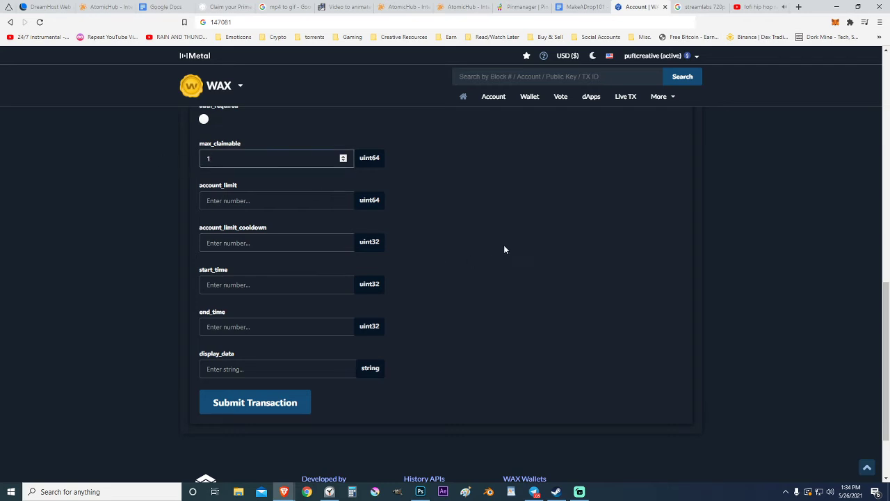
click(504, 245)
Step: Set account_limit and account_limit_cooldown to 0
click(271, 200)
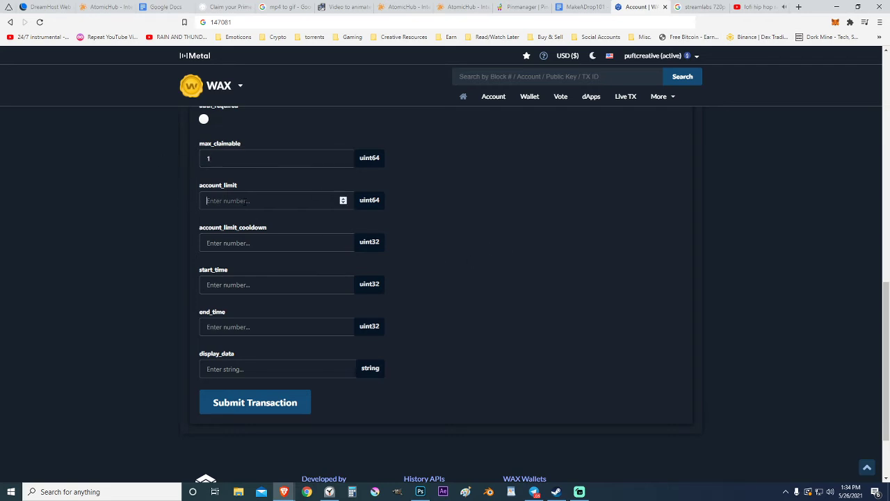
text(0)
click(564, 241)
click(273, 248)
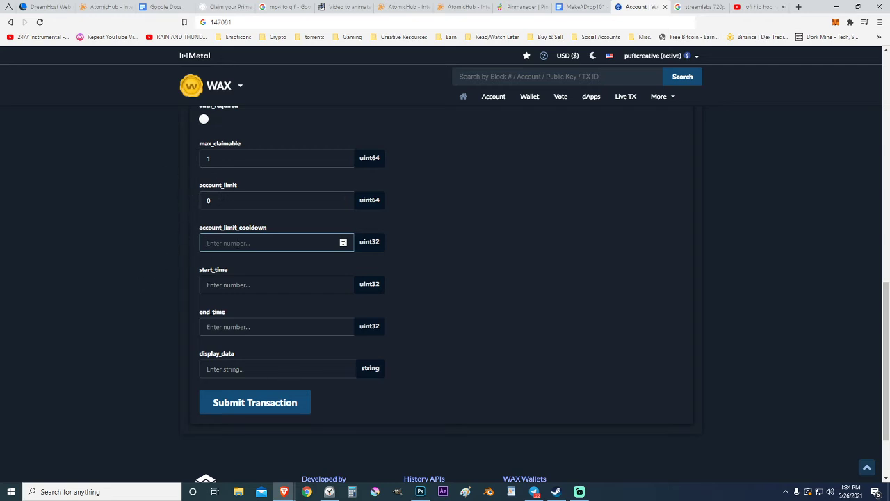
text(0)
click(151, 211)
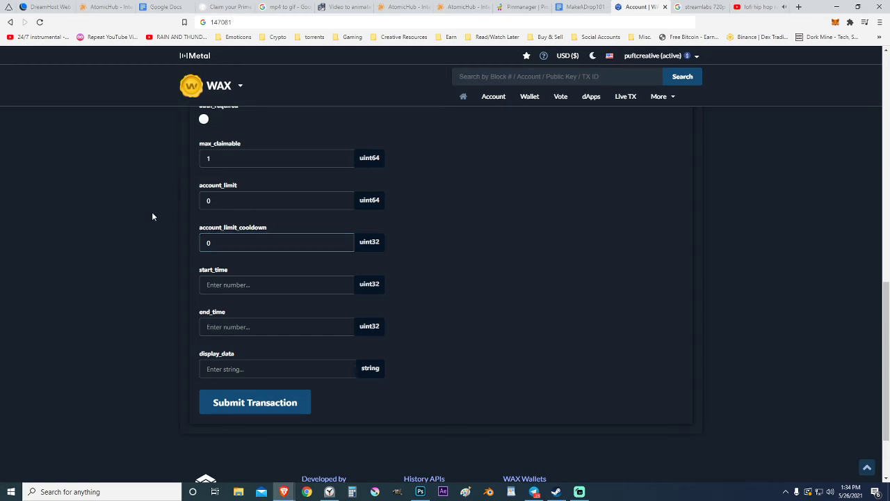
Step: Set start_time and end_time to 0
click(240, 285)
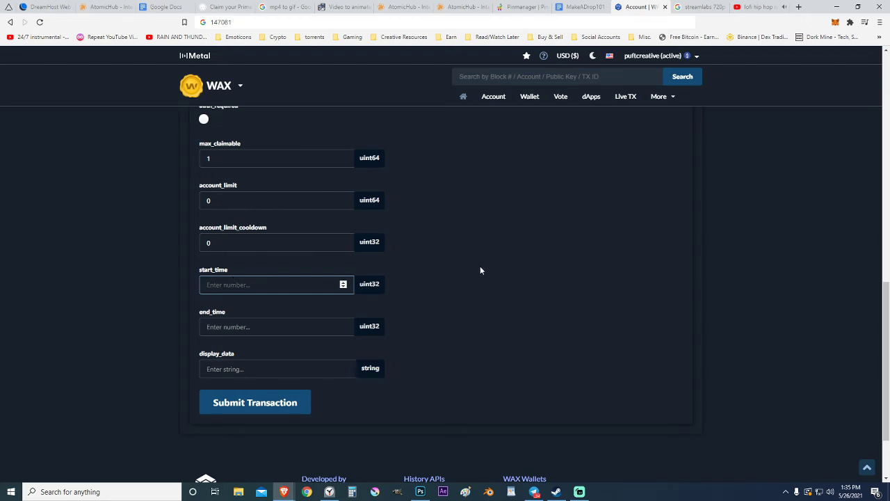
text(0)
key(Tab)
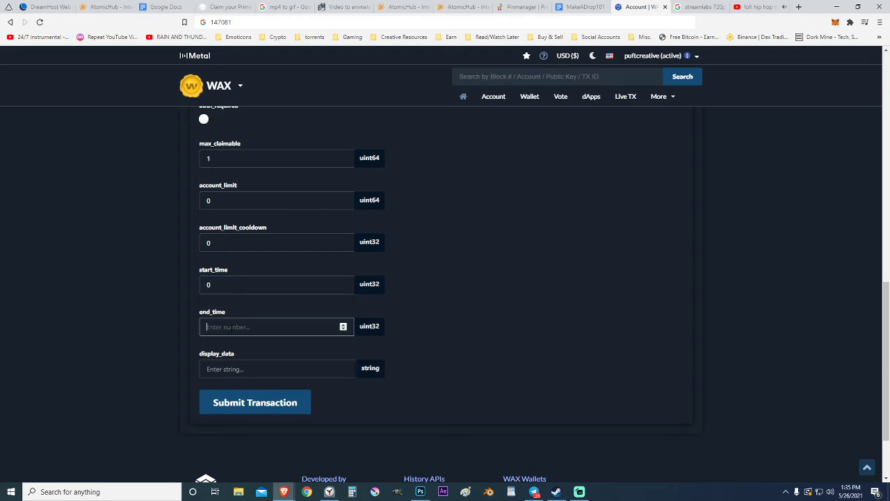
text(0)
click(142, 267)
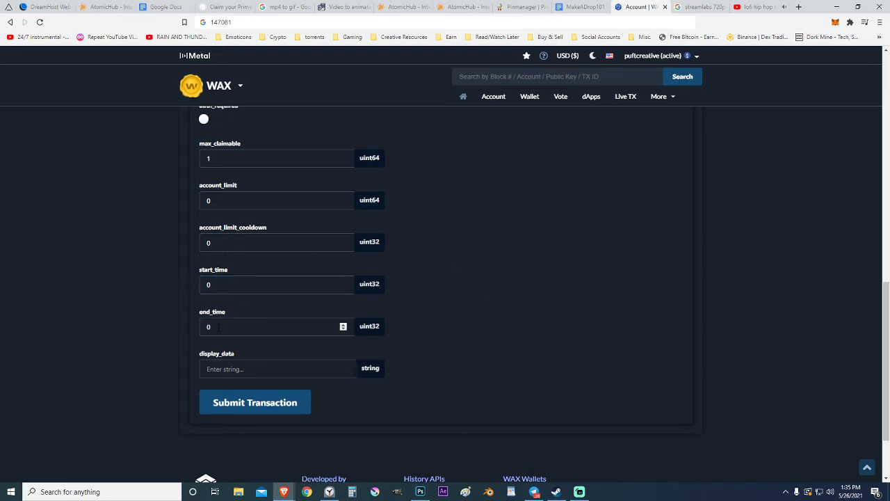
click(323, 370)
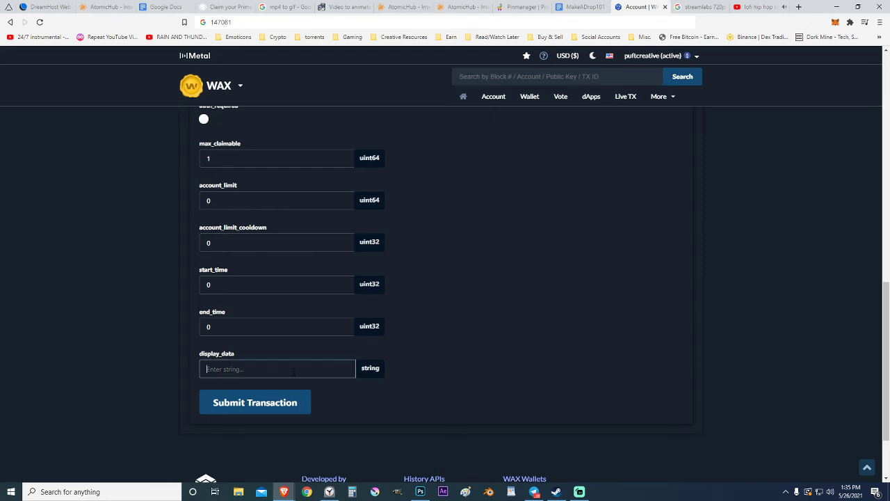
Step: Copy the name/description JSON template line from the MakeADrop101 doc into display_data
click(560, 10)
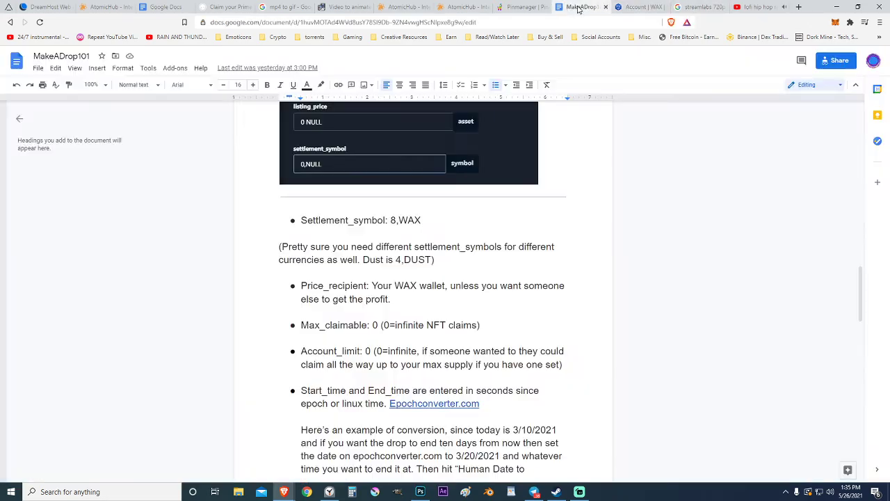
scroll(504, 282, down, 8)
scroll(507, 281, up, 3)
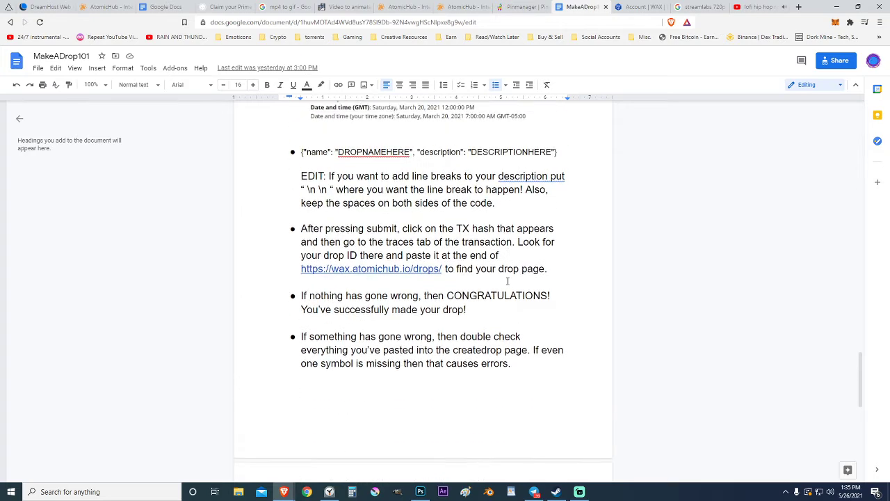
drag(569, 195, 295, 200)
right_click(321, 196)
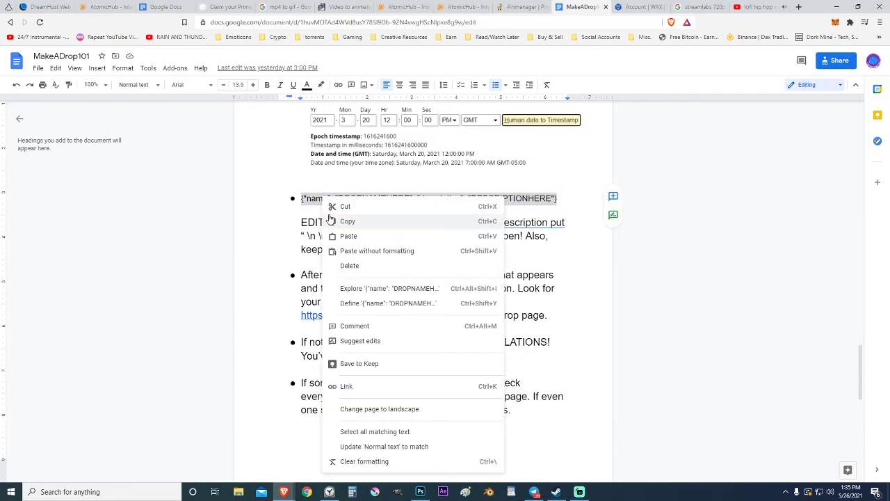
click(341, 219)
click(633, 6)
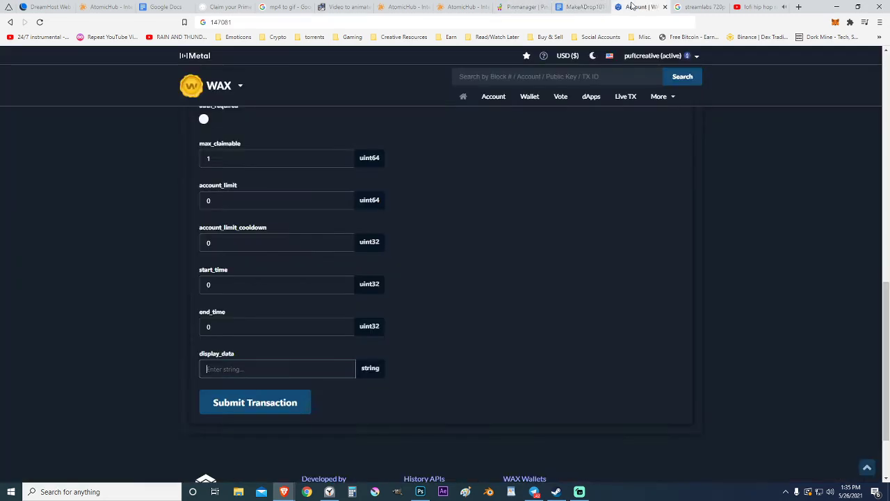
right_click(241, 369)
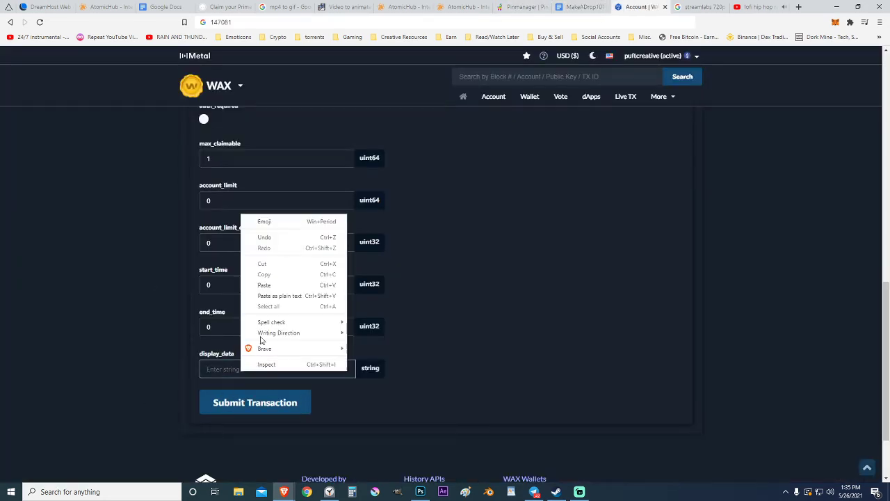
click(274, 284)
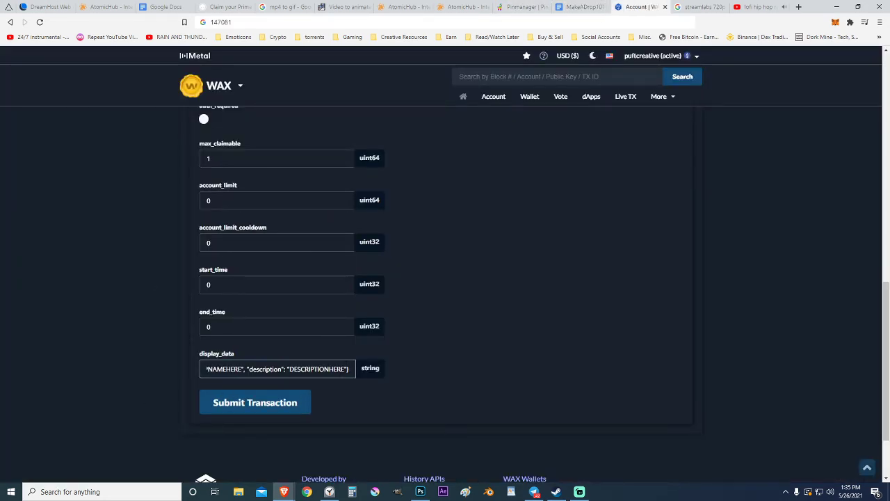
Step: Replace the description placeholder with 'THIS IS A TEST \n \n TEST'
key(Left)
key(Left)
key(Left)
key(Left)
key(Left)
key(Left)
key(Left)
key(Left)
key(Left)
key(Left)
key(Left)
key(Left)
key(Left)
key(Left)
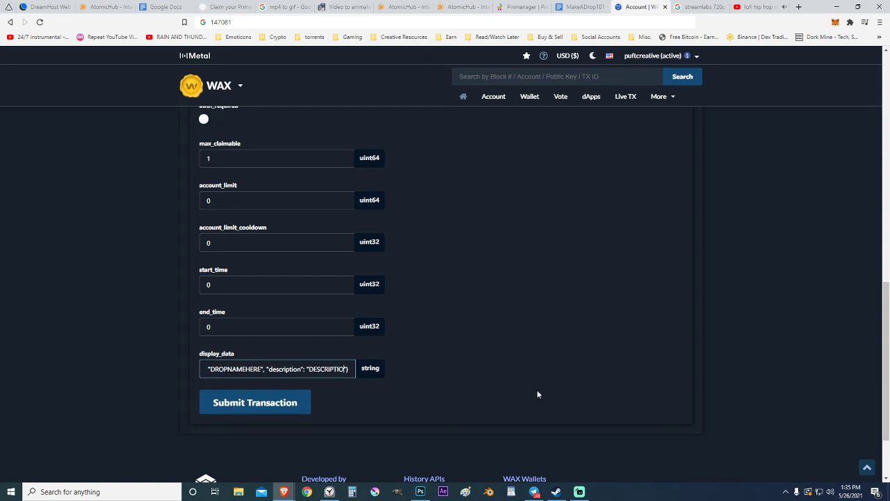
key(BackSpace)
key(BackSpace)
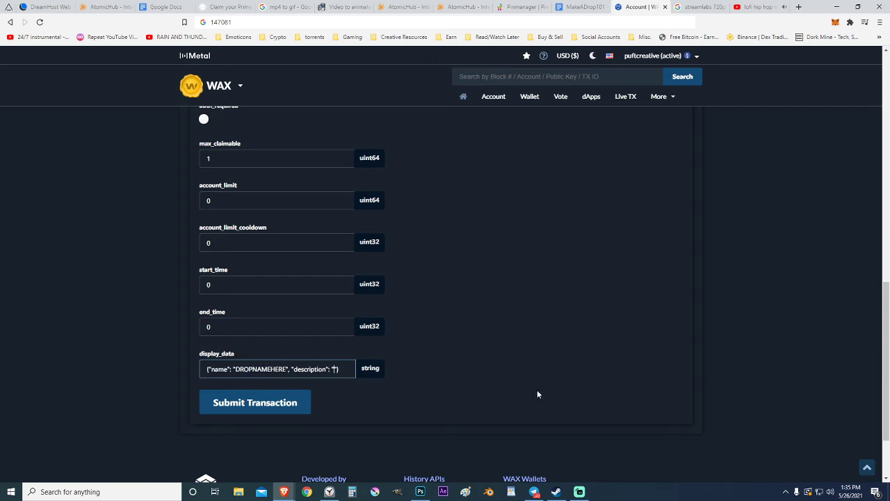
text(THIS IS A TEST)
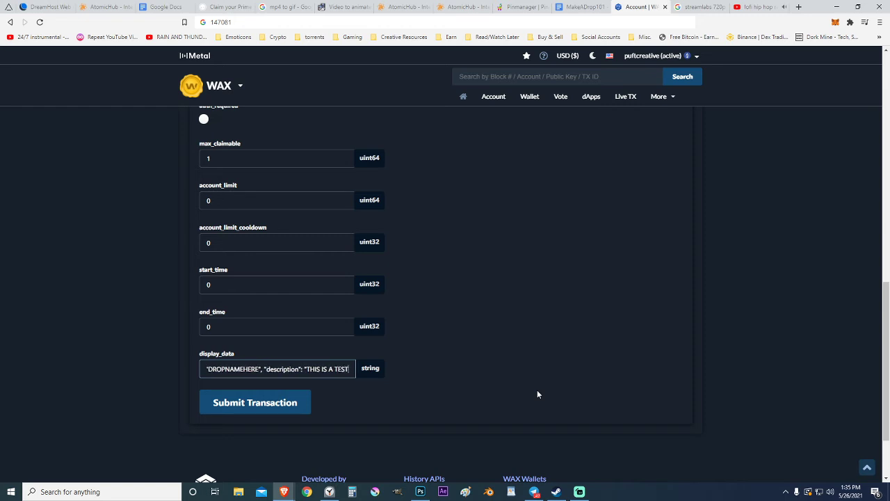
text("})
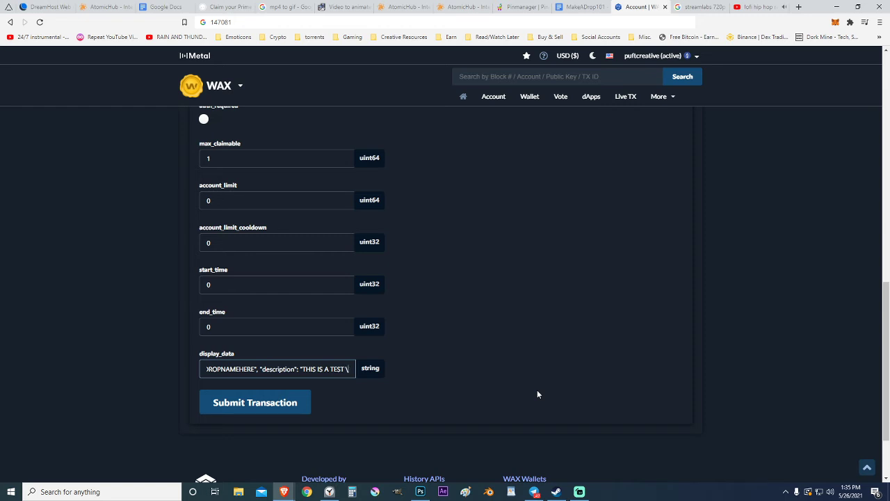
text(n \)
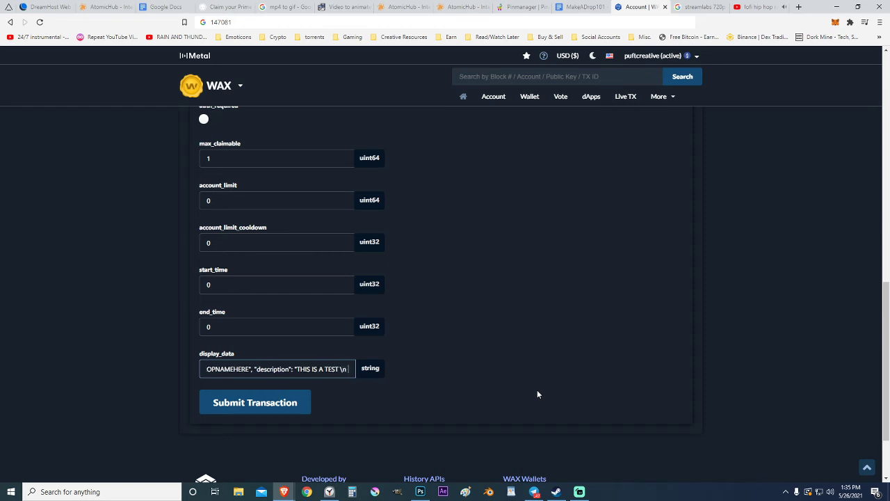
text(n TES)
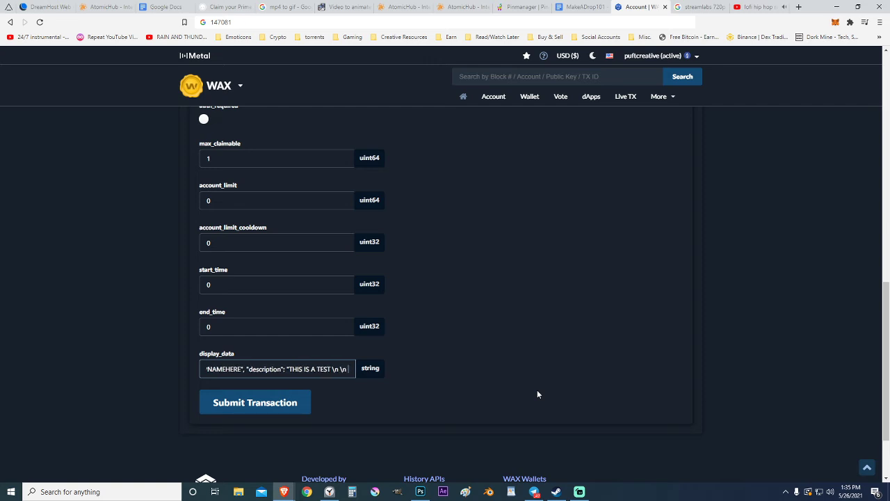
text(T)
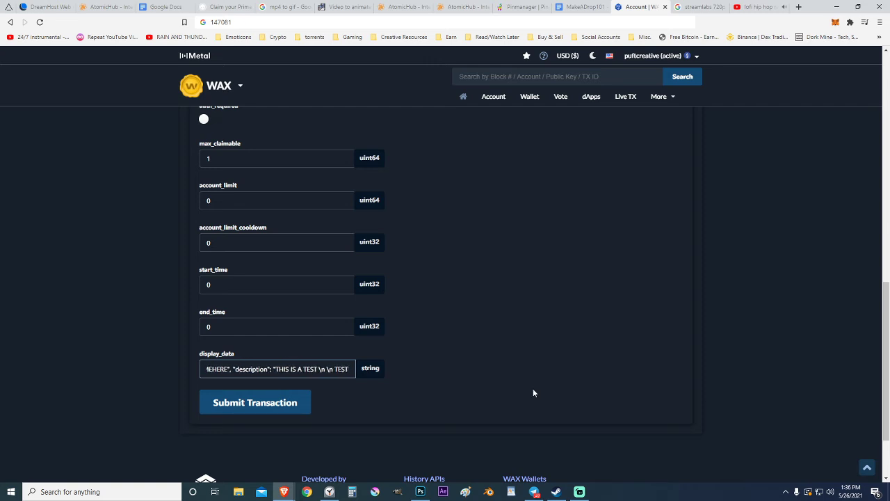
text("})
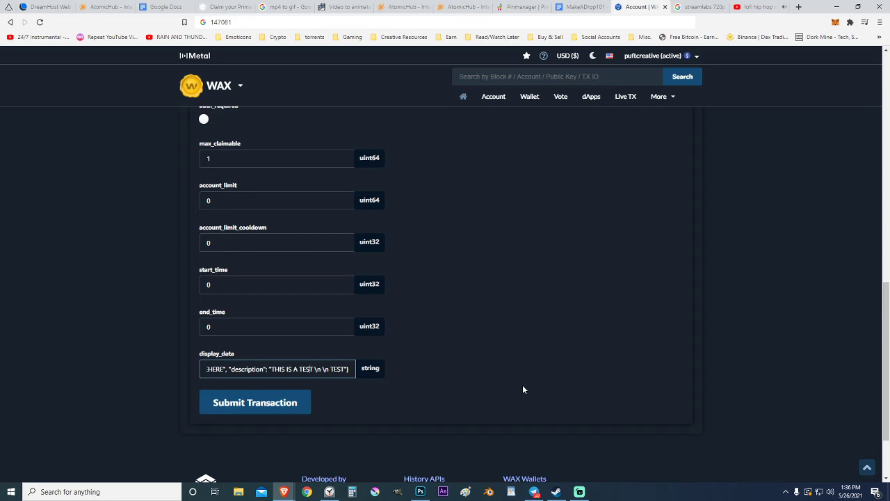
Step: Replace the drop name placeholder with 'Test Drop'
key(Left)
key(Left)
key(Left)
key(Left)
key(Left)
key(Left)
key(Left)
key(Left)
key(Left)
key(Left)
key(Left)
key(Left)
key(Left)
key(Left)
key(Left)
key(Left)
key(Left)
key(Left)
key(Left)
key(Left)
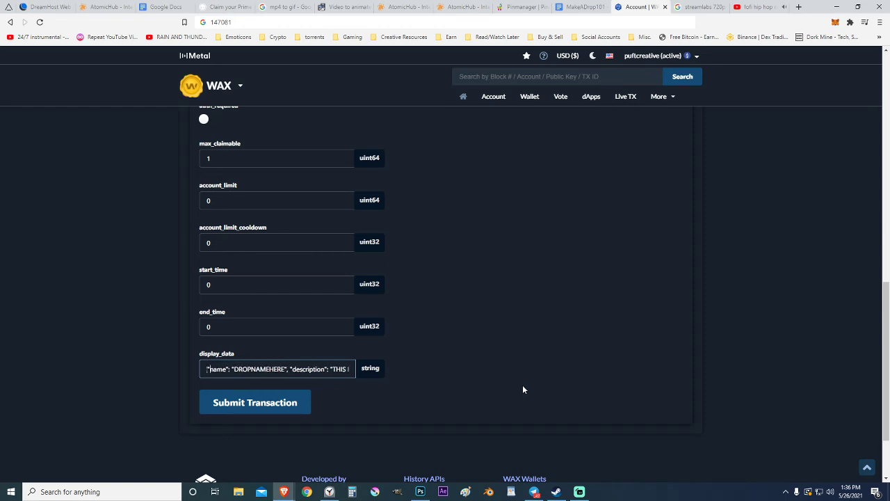
key(BackSpace)
key(BackSpace)
key(BackSpace)
key(BackSpace)
key(BackSpace)
key(BackSpace)
key(BackSpace)
key(BackSpace)
key(BackSpace)
key(BackSpace)
key(BackSpace)
key(BackSpace)
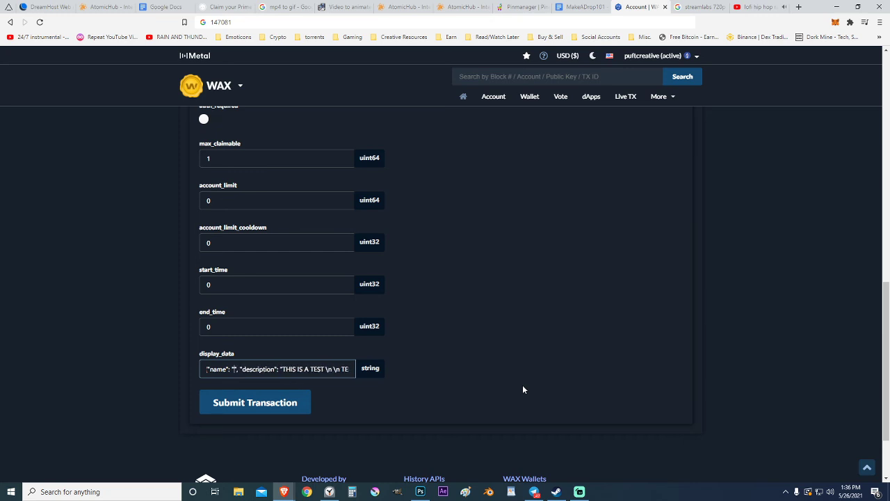
text(TES)
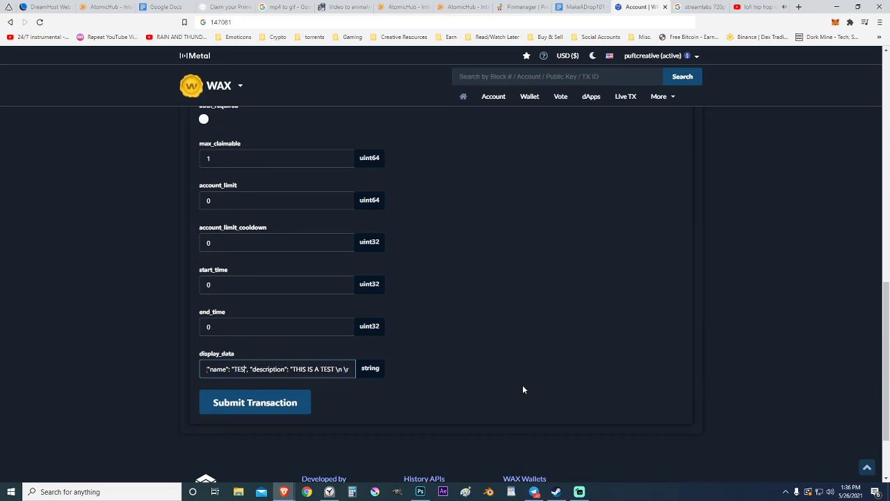
key(BackSpace)
key(BackSpace)
text(est Drop)
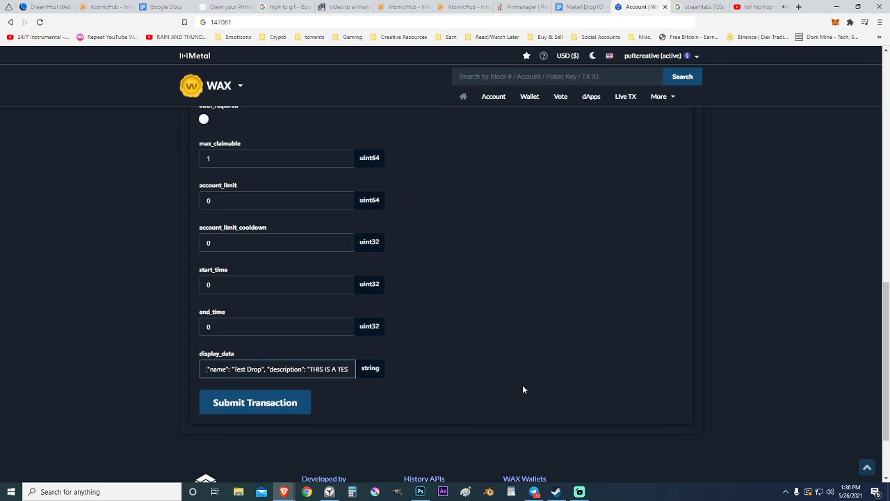
click(523, 384)
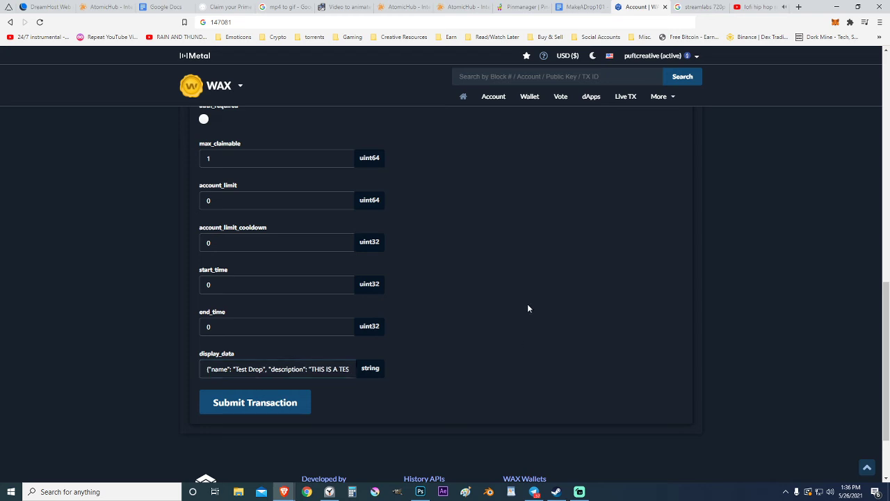
Step: Review the filled createdrop values, submit the transaction and open its confirmation
scroll(487, 325, up, 6)
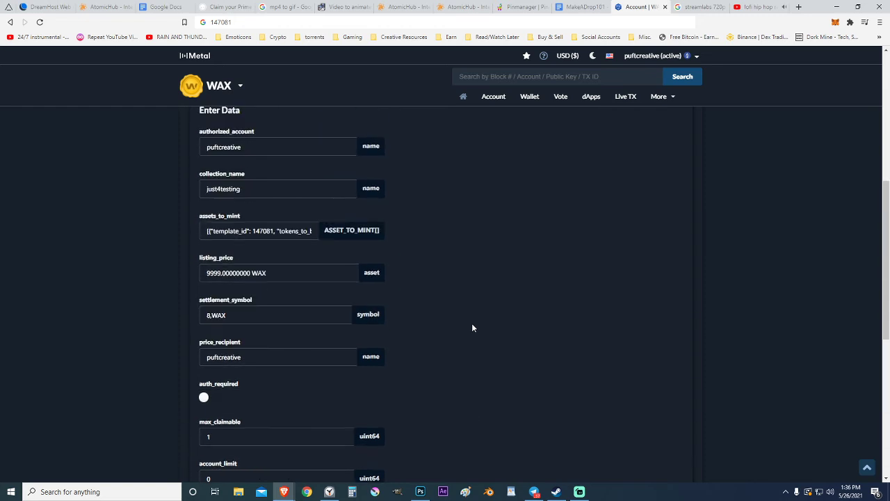
scroll(472, 322, down, 6)
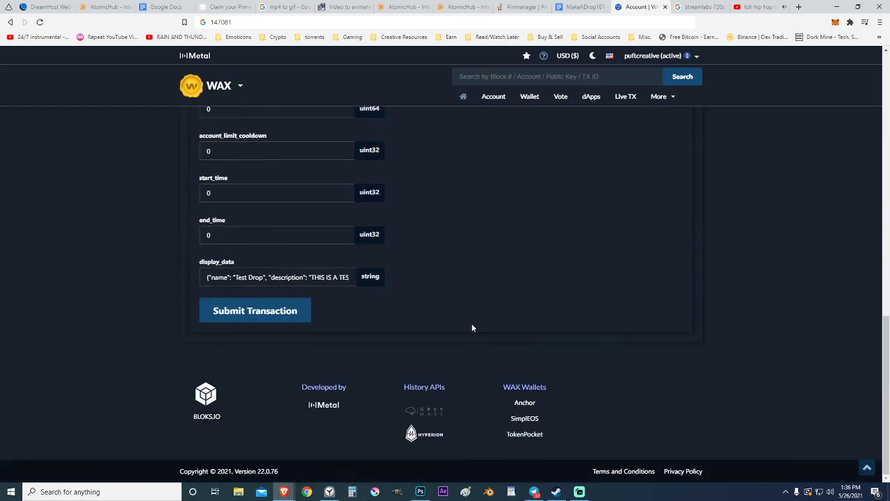
scroll(472, 324, up, 3)
scroll(471, 323, up, 1)
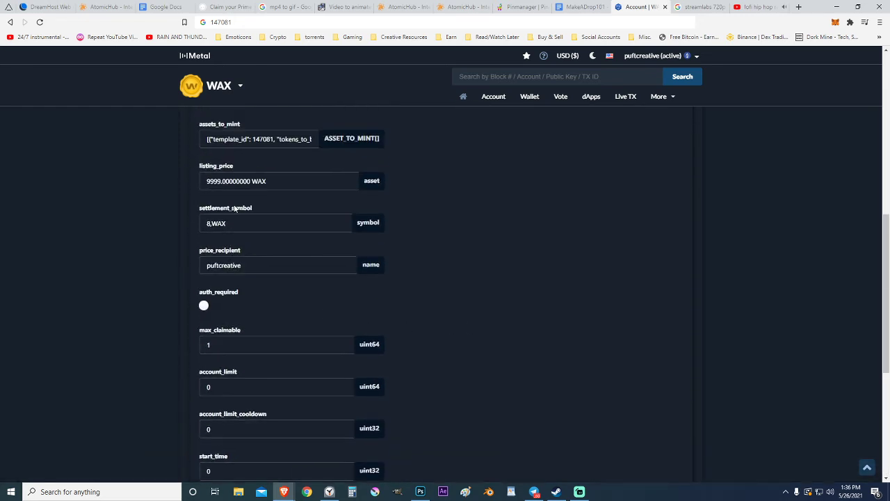
scroll(412, 391, down, 4)
click(229, 313)
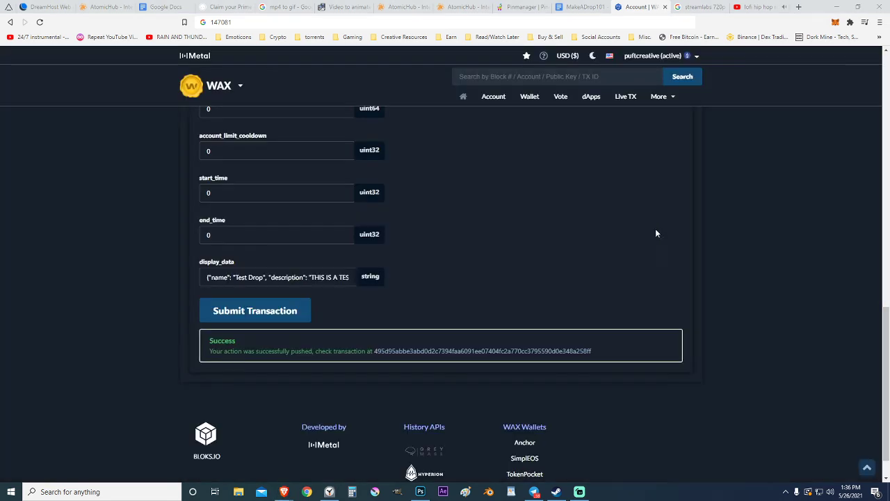
click(393, 353)
Step: Copy the new drop ID 47077 from the transaction's Traces tab
scroll(166, 348, down, 2)
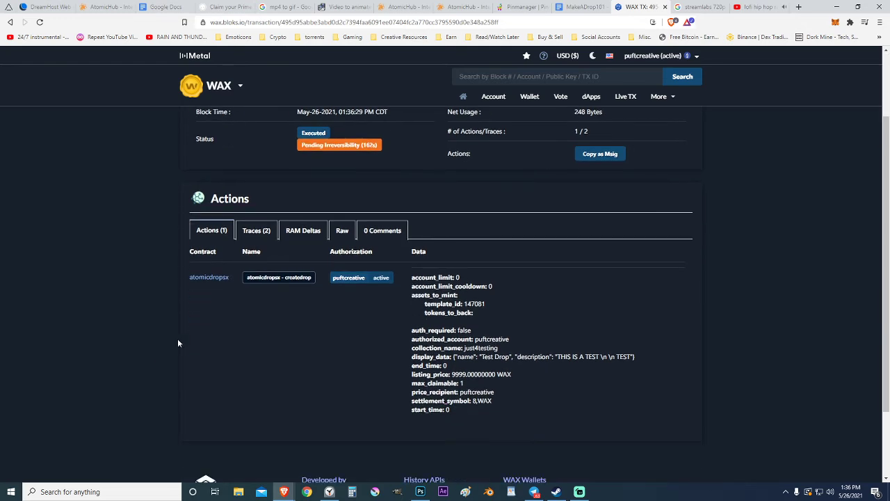
click(256, 231)
scroll(152, 312, down, 2)
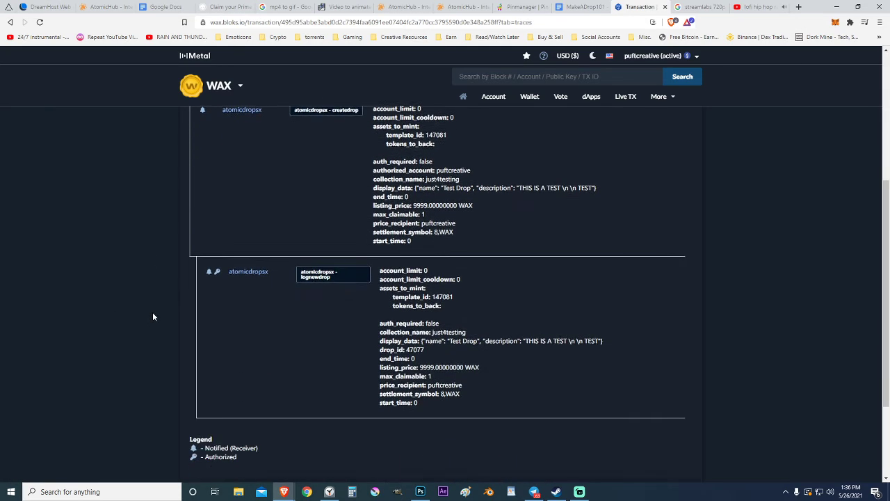
scroll(153, 317, down, 1)
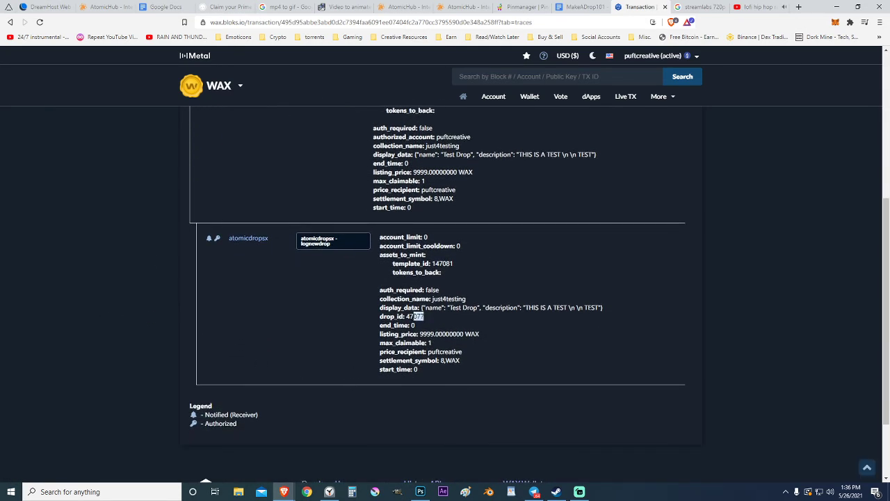
double_click(415, 317)
right_click(410, 319)
click(432, 326)
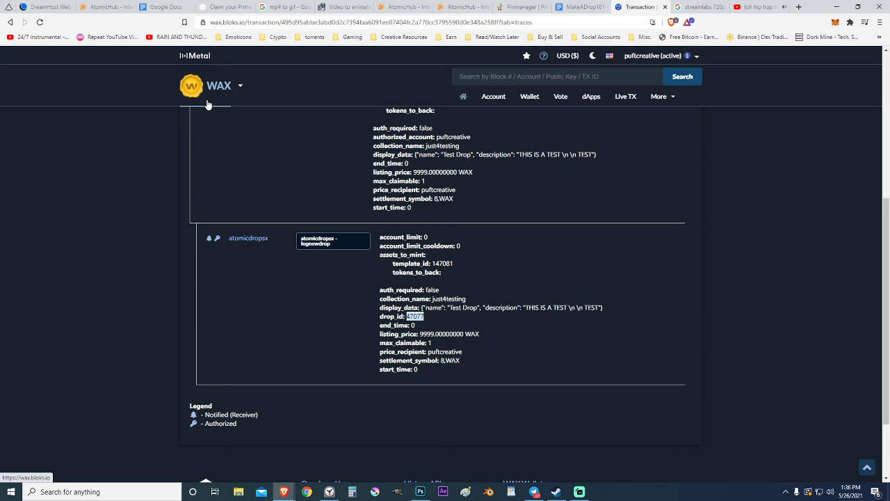
Step: Open wax.atomichub.io/drops/47077 and look over the Test Drop page
click(341, 23)
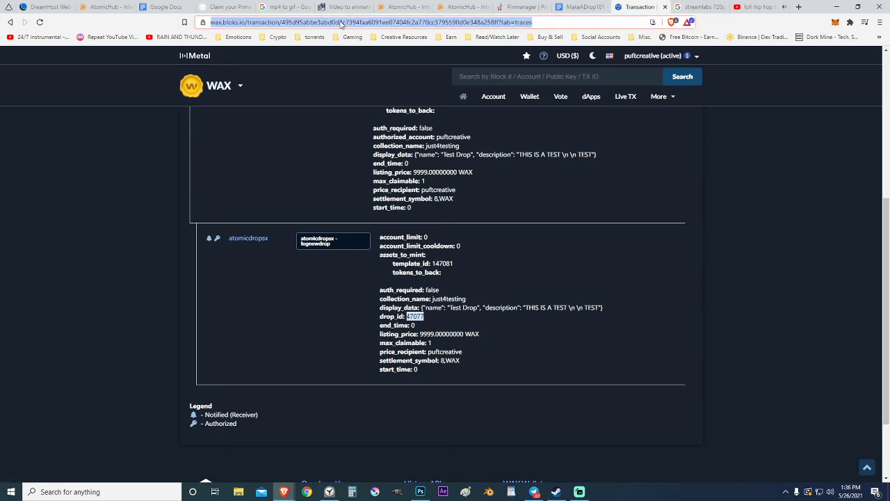
text(atomi)
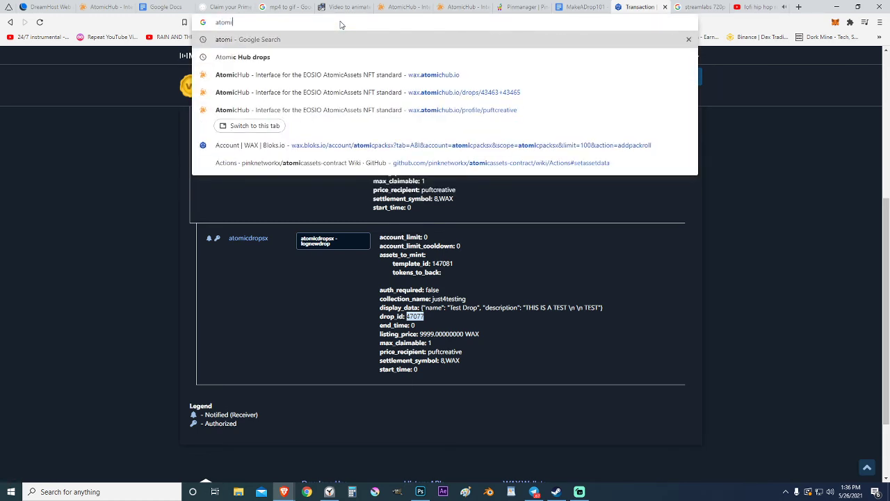
key(Down)
key(Down)
text(/)
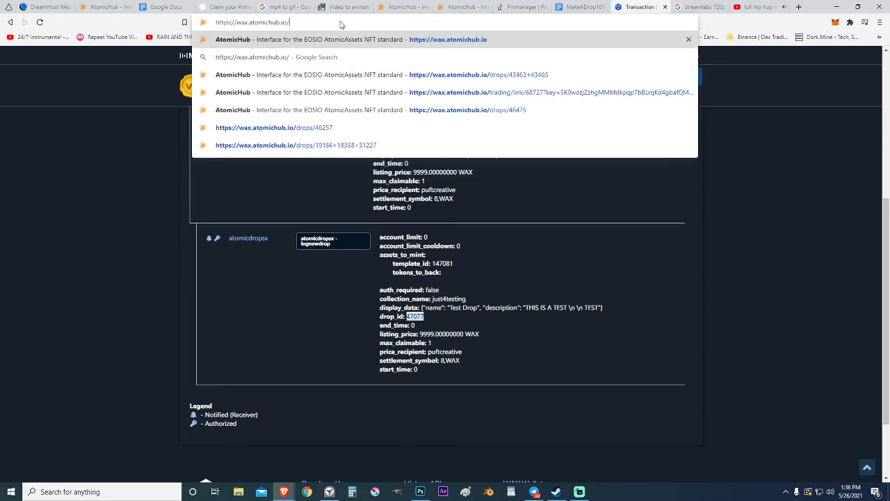
text(drops)
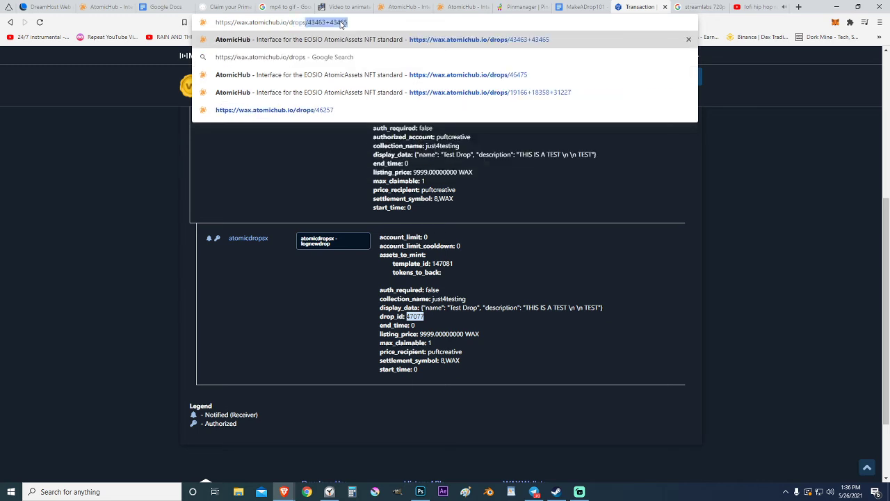
text(/)
key(ctrl+v)
key(Return)
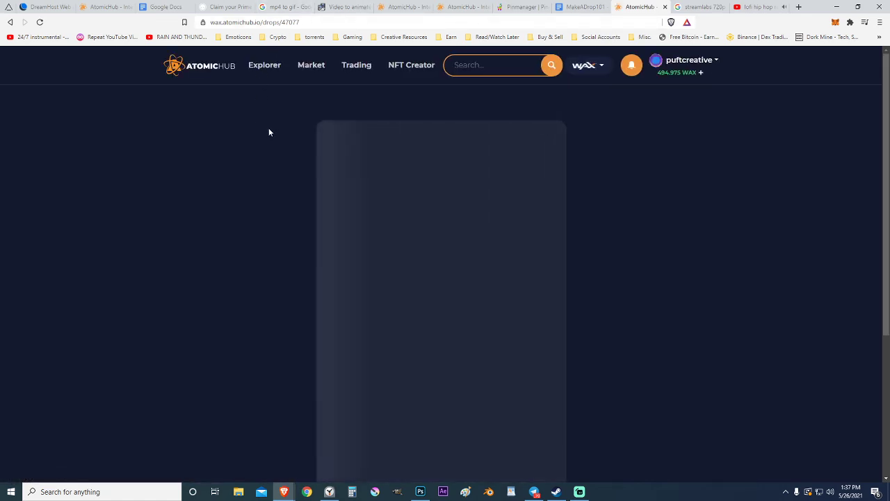
scroll(233, 157, down, 3)
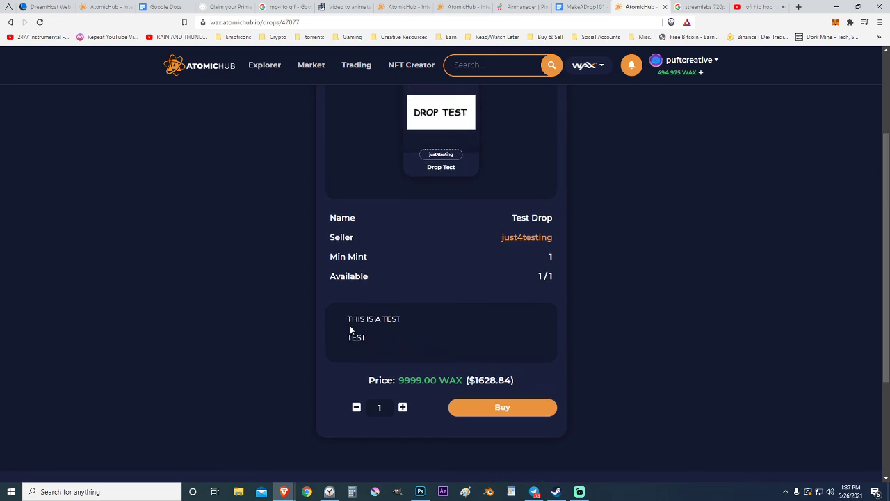
scroll(355, 327, up, 2)
scroll(362, 315, down, 3)
scroll(363, 306, up, 2)
scroll(363, 308, up, 2)
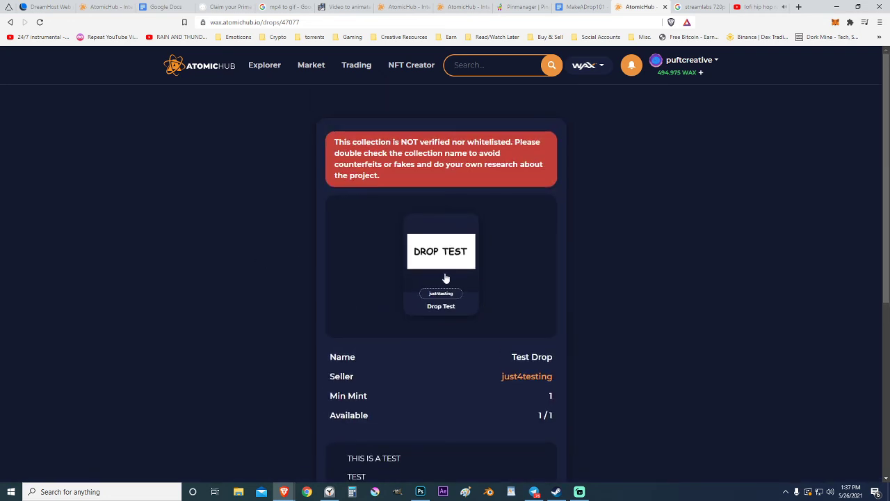
scroll(324, 187, down, 2)
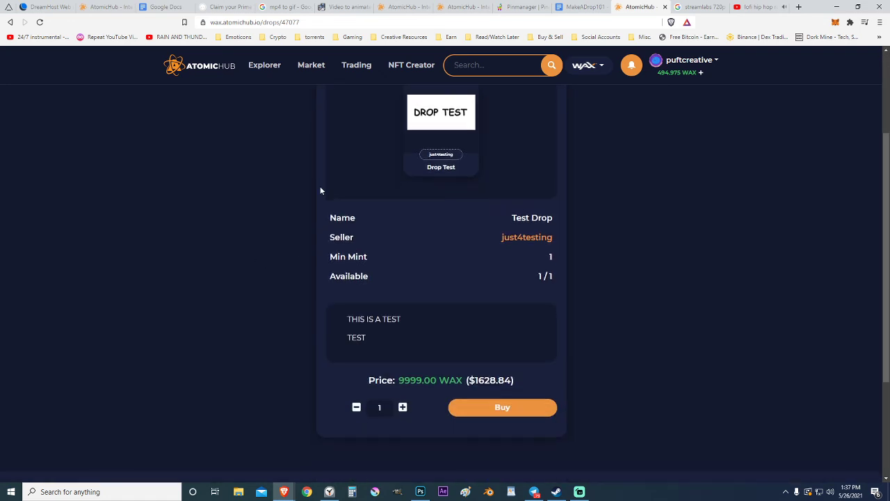
scroll(341, 197, up, 2)
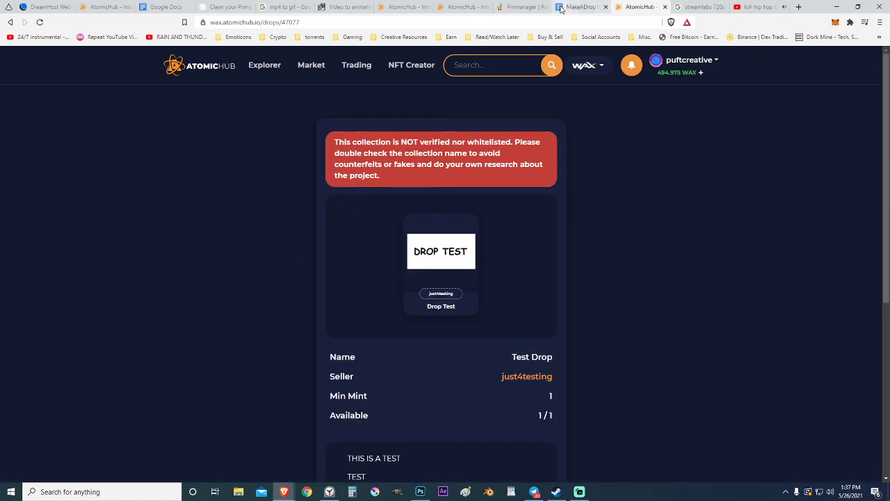
Step: Return to the Bloks.io createdrop transaction page
right_click(642, 10)
click(672, 142)
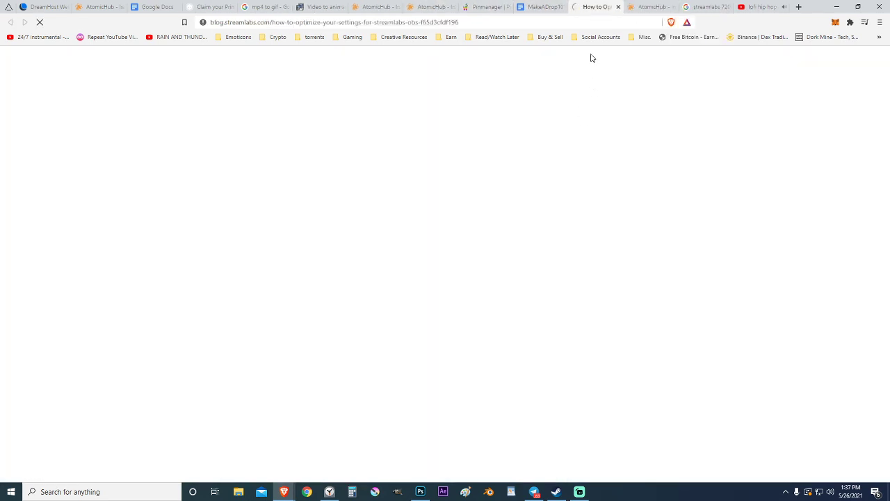
click(618, 7)
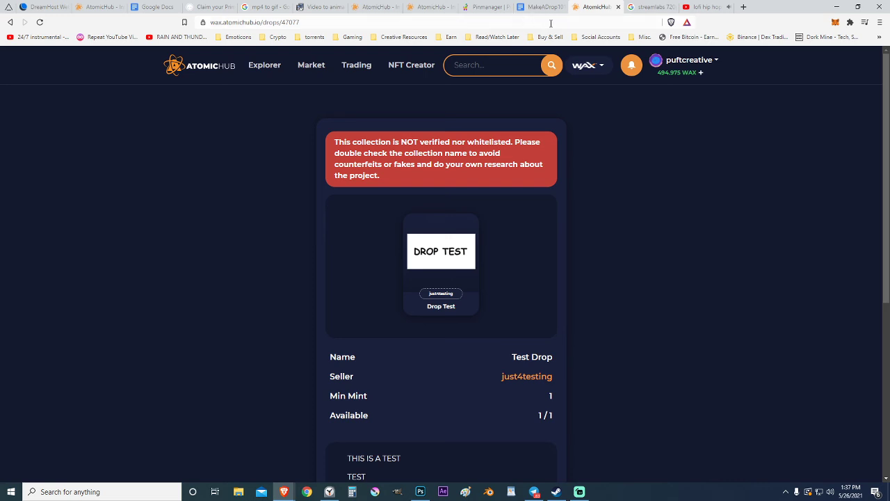
click(10, 22)
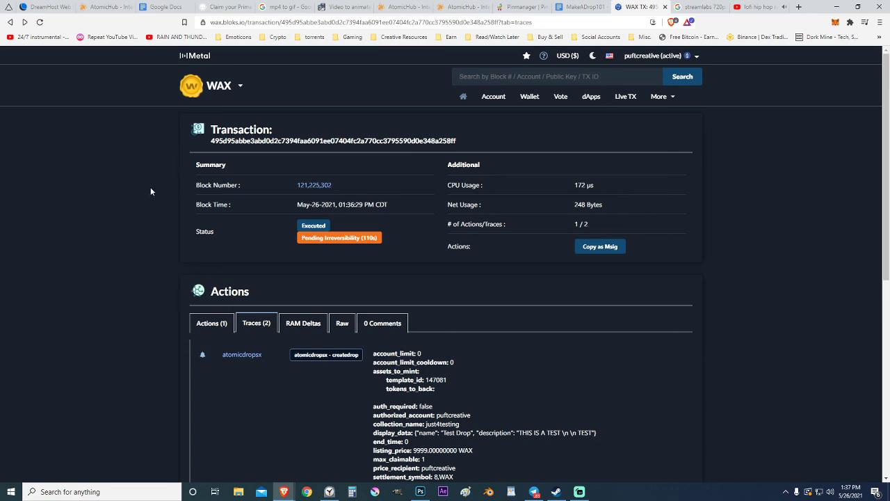
Step: Open the erasedrop action of the atomicdropsx contract on Bloks.io
click(527, 77)
click(538, 88)
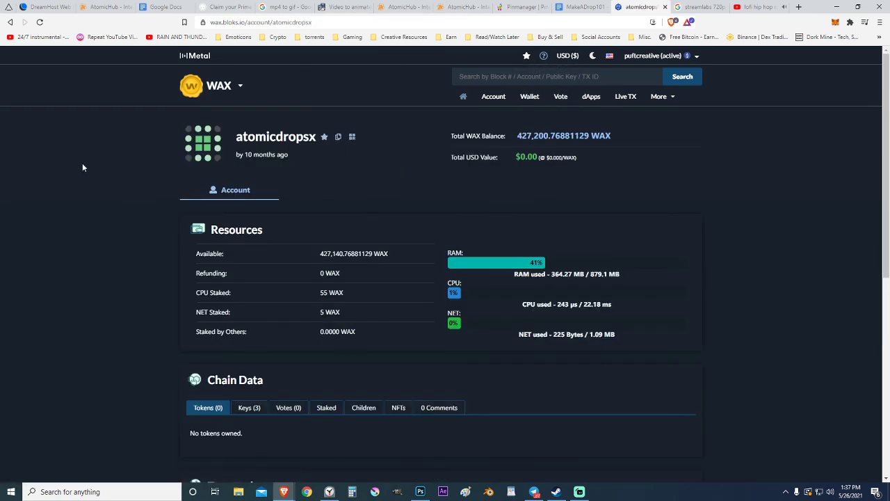
click(361, 194)
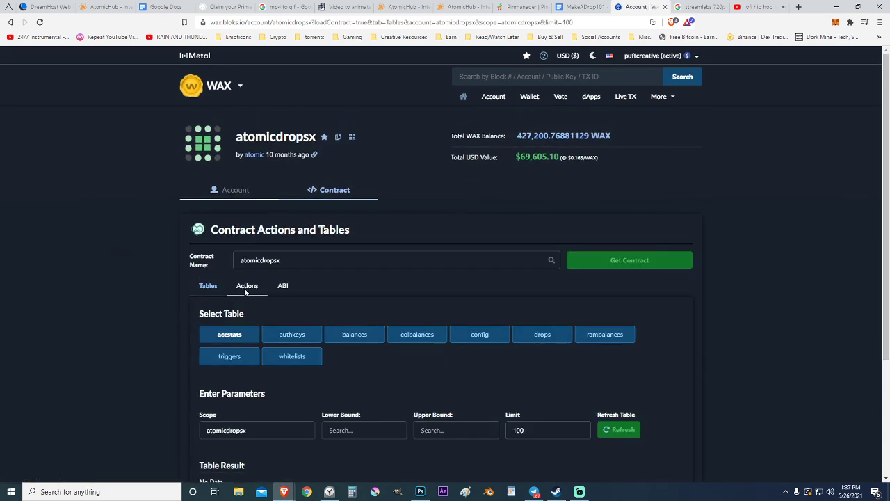
click(243, 287)
scroll(92, 273, down, 2)
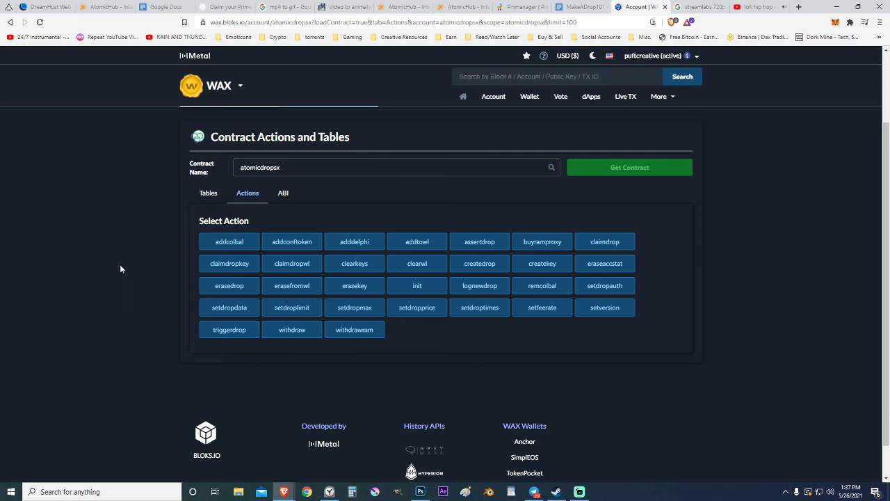
click(231, 286)
Step: Submit erasedrop for drop_id 47077 with the creator's account as authorized_account
scroll(43, 307, down, 2)
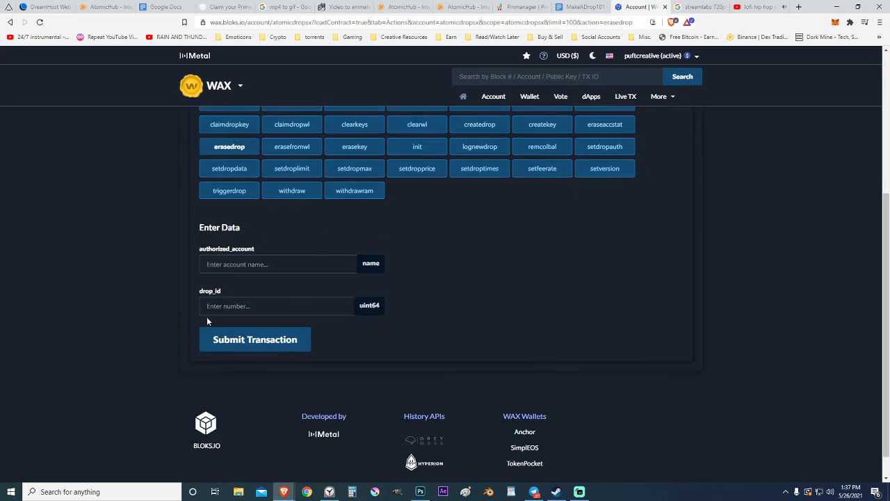
right_click(232, 305)
click(244, 364)
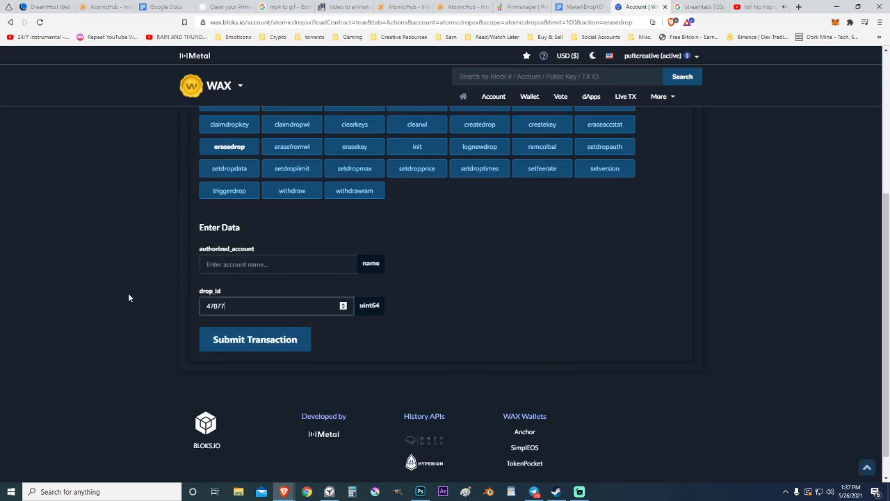
click(237, 264)
text(puftcreat)
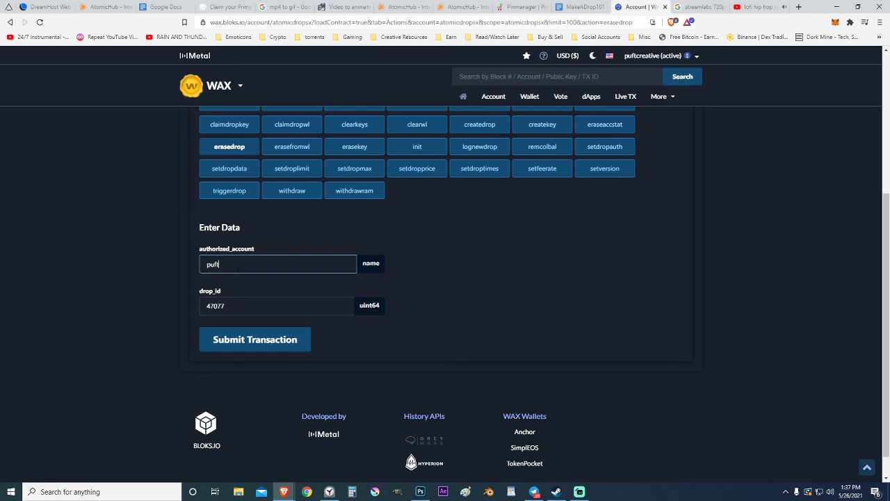
text(ive)
click(270, 340)
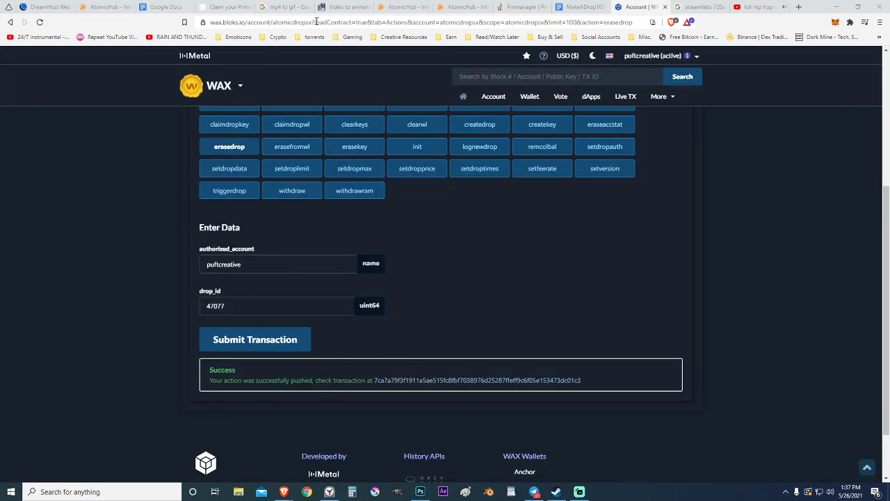
click(323, 22)
Step: Load wax.atomichub.io/drops/47077 and confirm it shows 404 Page not found
text(atomi)
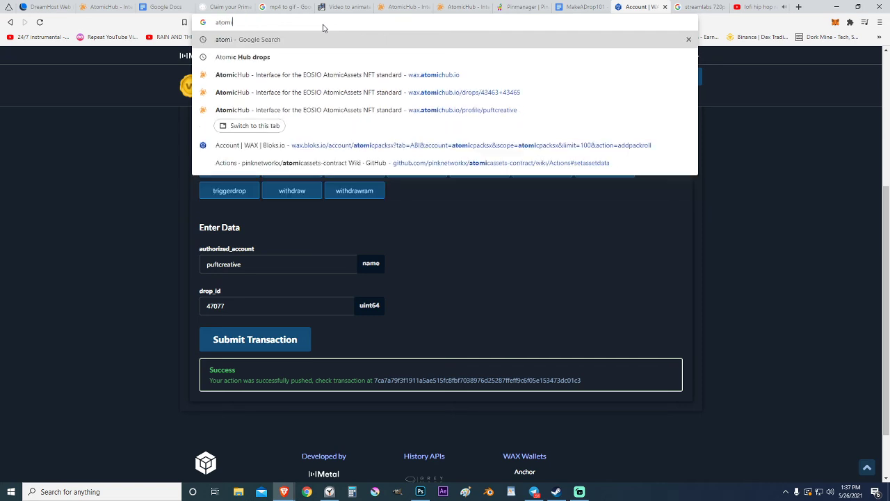
key(Down)
key(Down)
key(Down)
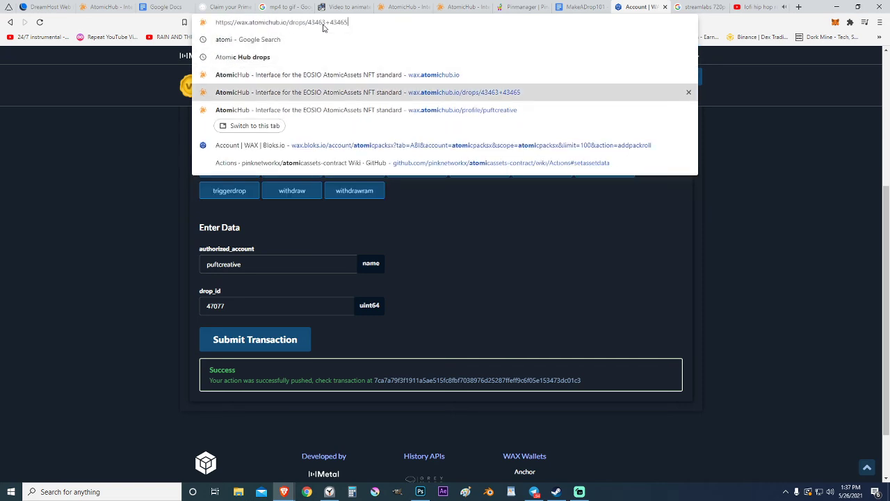
key(BackSpace)
key(BackSpace)
key(BackSpace)
key(BackSpace)
key(BackSpace)
key(BackSpace)
key(BackSpace)
key(BackSpace)
key(BackSpace)
key(BackSpace)
key(BackSpace)
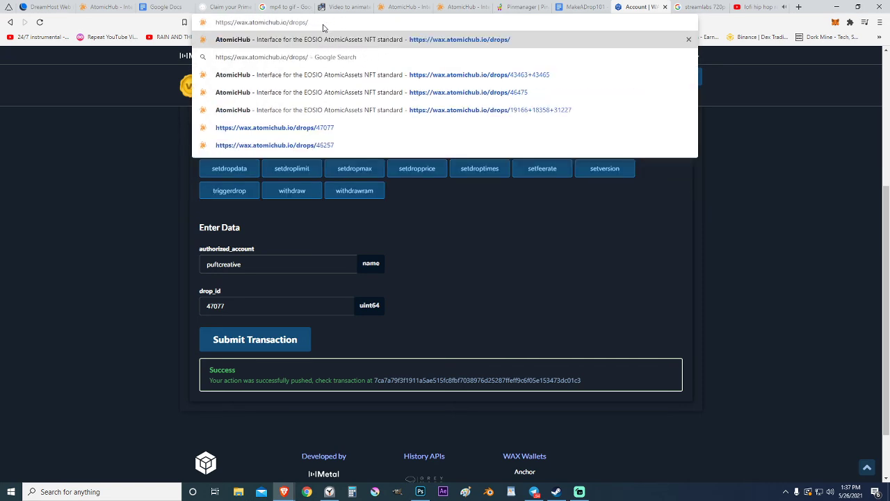
text(47077)
key(Return)
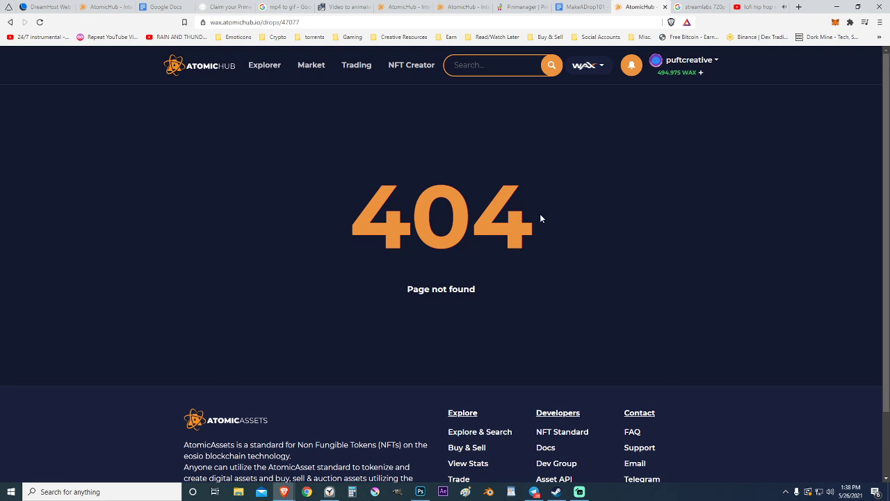
Step: Open NeftyBlocks, then return to the MakeADrop101 guide at its free-drop note
click(295, 23)
text(neft)
key(Return)
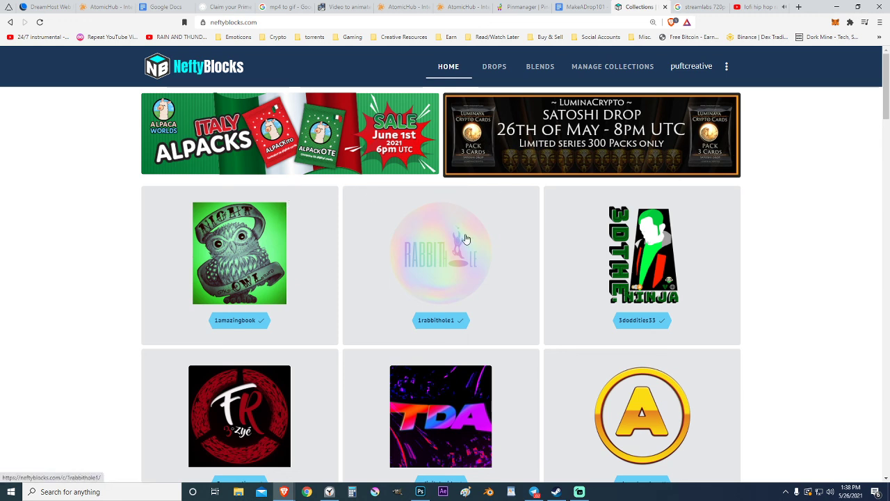
click(571, 8)
scroll(472, 290, down, 3)
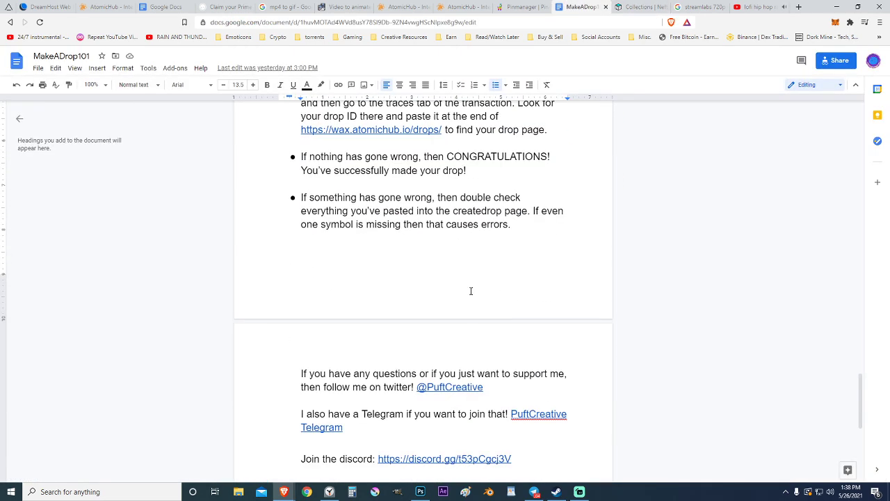
scroll(472, 290, up, 8)
scroll(471, 289, up, 6)
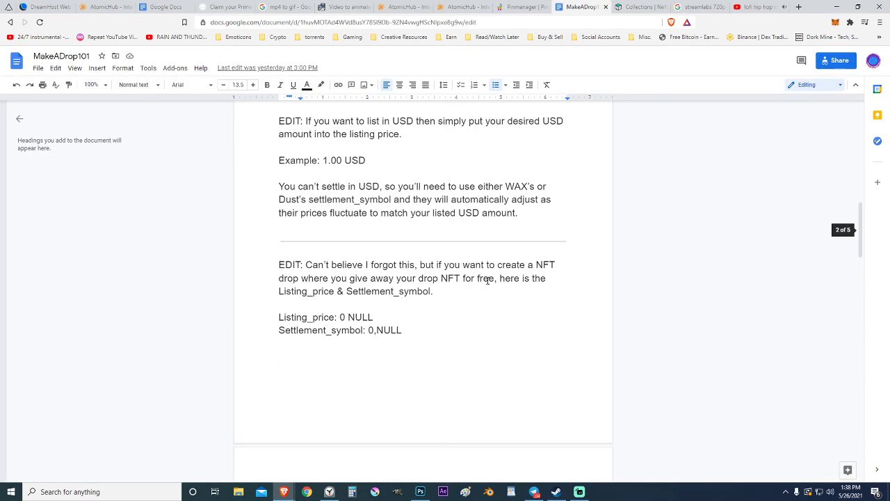